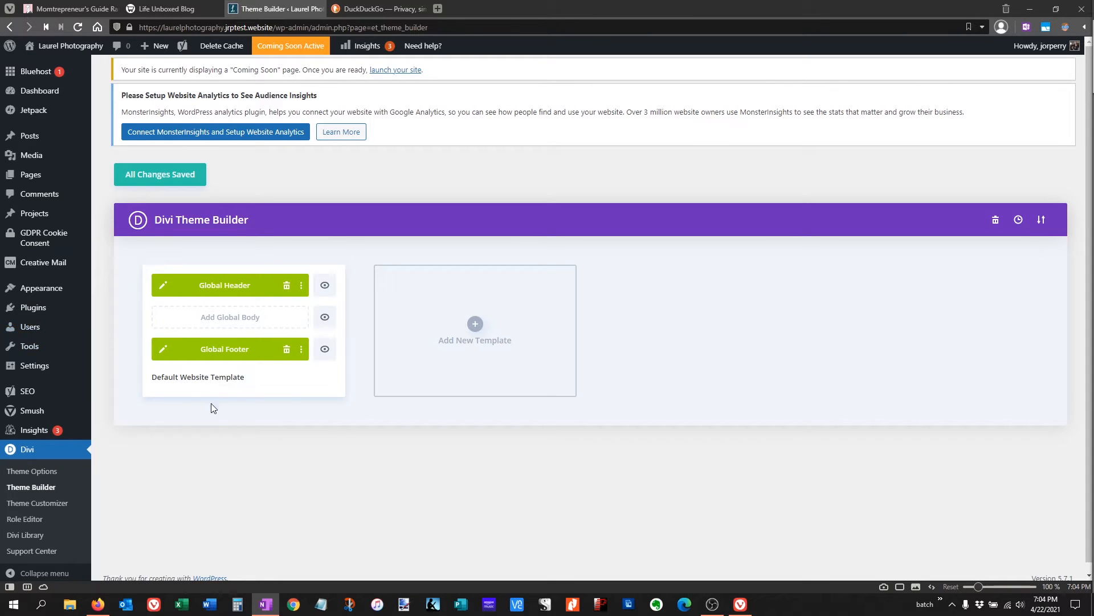
Open the contact form's settings in the global footer layout and set its success message to "Thank you! We will be in touch."
left_click(162, 353)
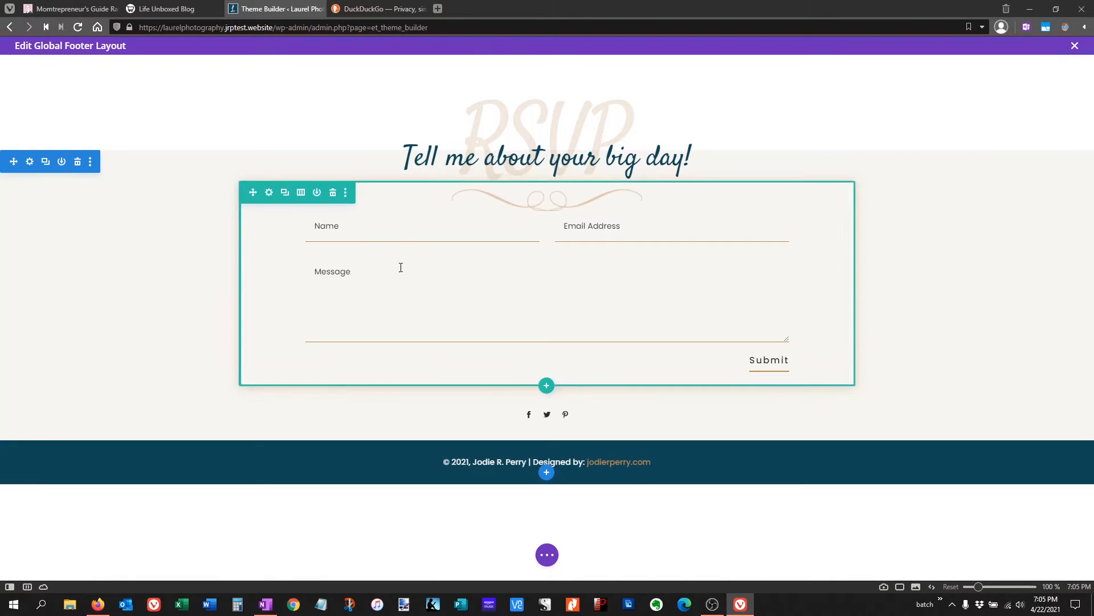
left_click(527, 239)
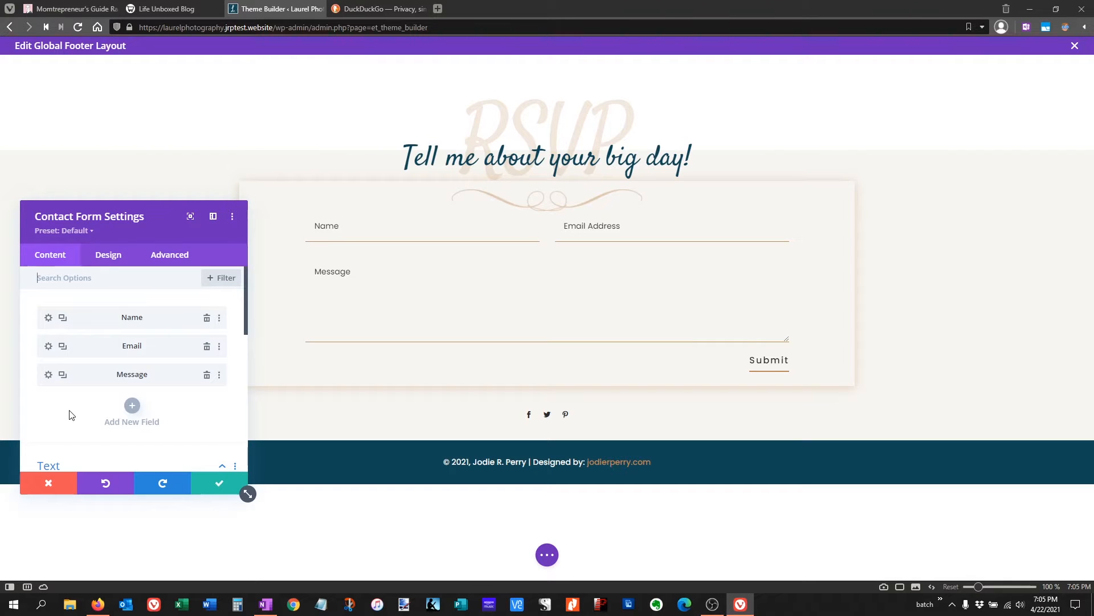
scroll(73, 388, "down", 3)
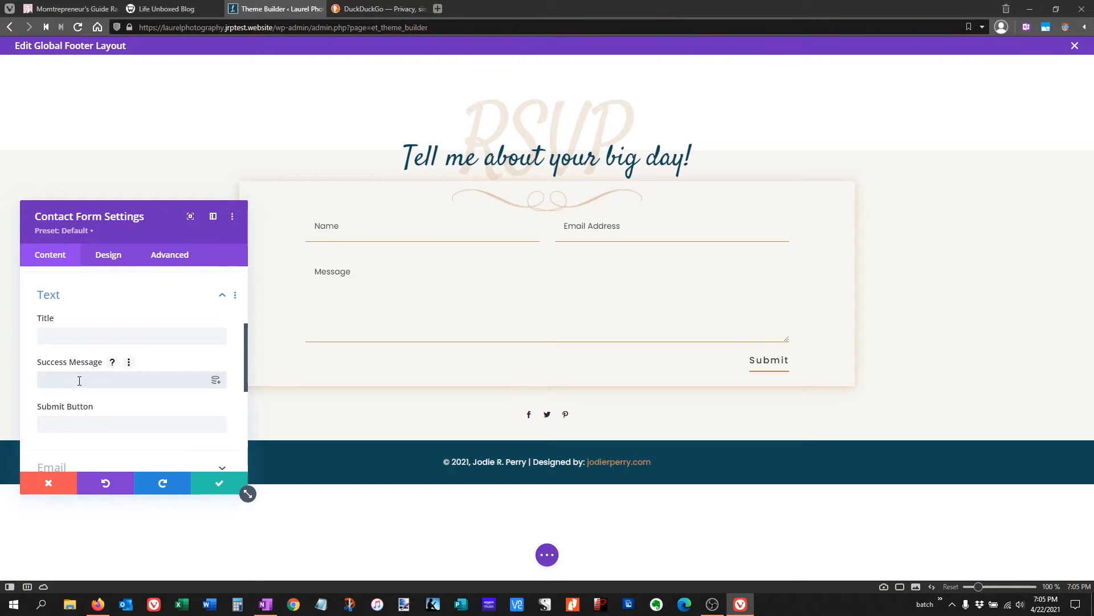
left_click(79, 381)
type("Thank you! We will be in touch")
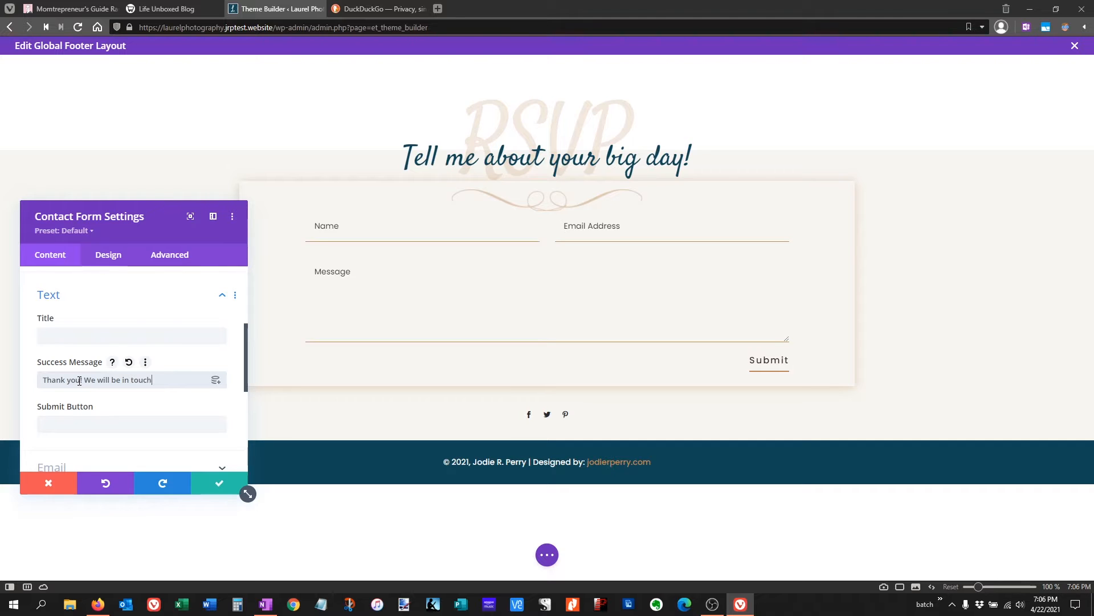
type(".")
Enter the recipient's email address in the contact form's email settings
scroll(112, 364, "down", 1)
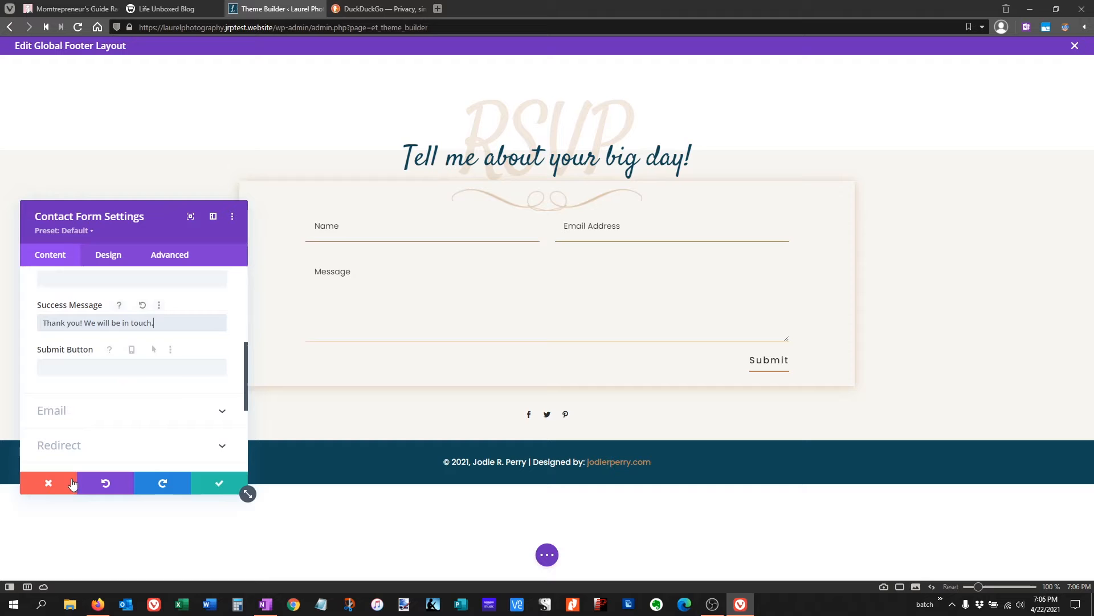
left_click(71, 415)
left_click(73, 322)
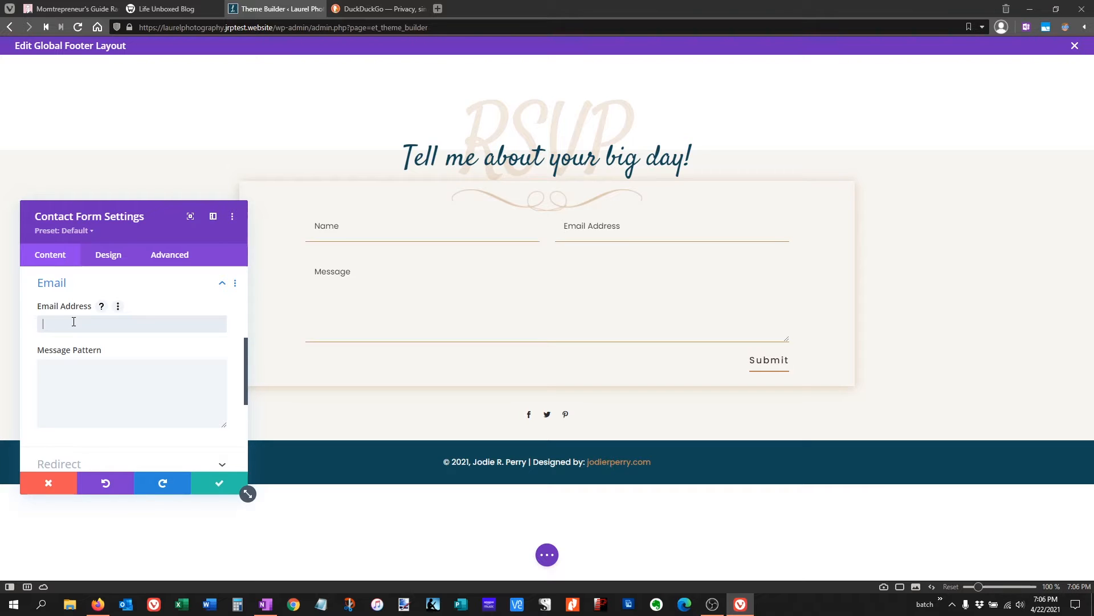
type("name@domain.com")
Read the message pattern's help text and paste in the prepared pattern with the %%Name%%, %%Email%% and %%Message%% placeholders
left_click(112, 352)
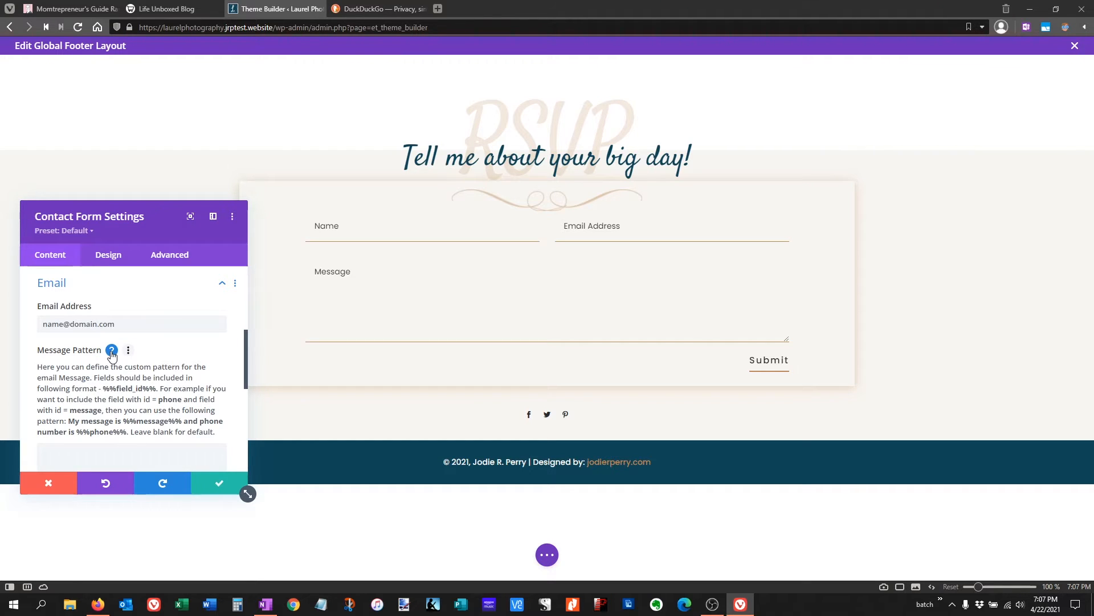
left_click(112, 351)
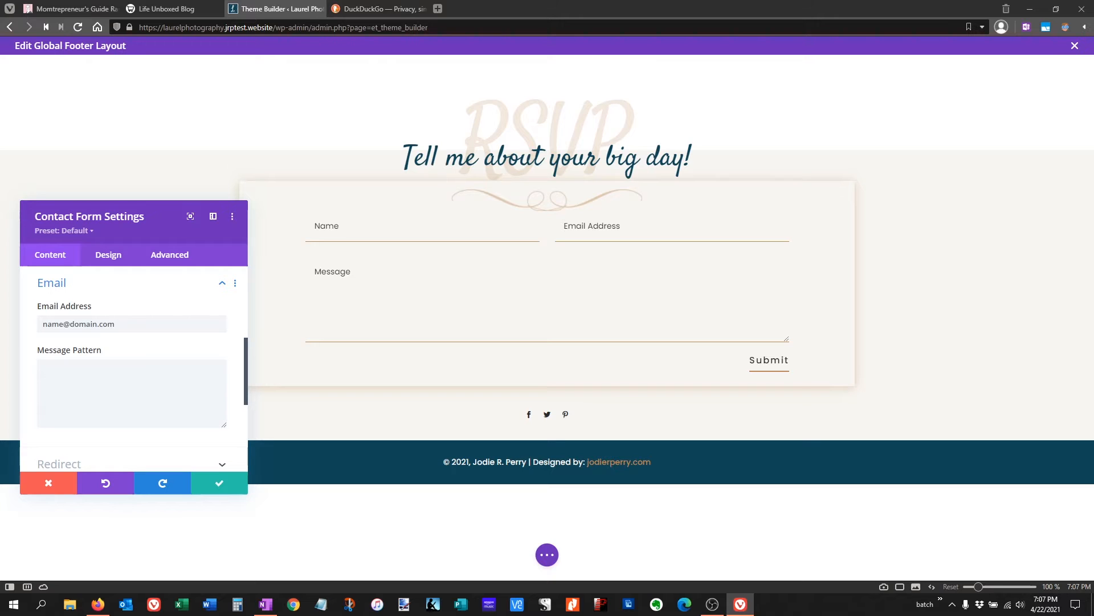
key("alt+Tab")
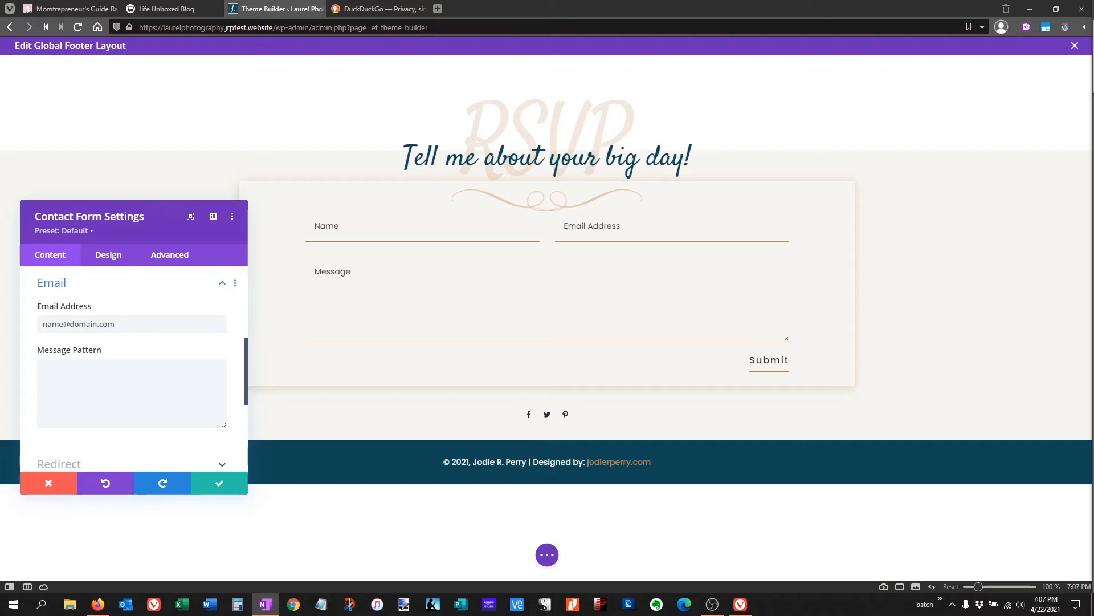
left_click(60, 376)
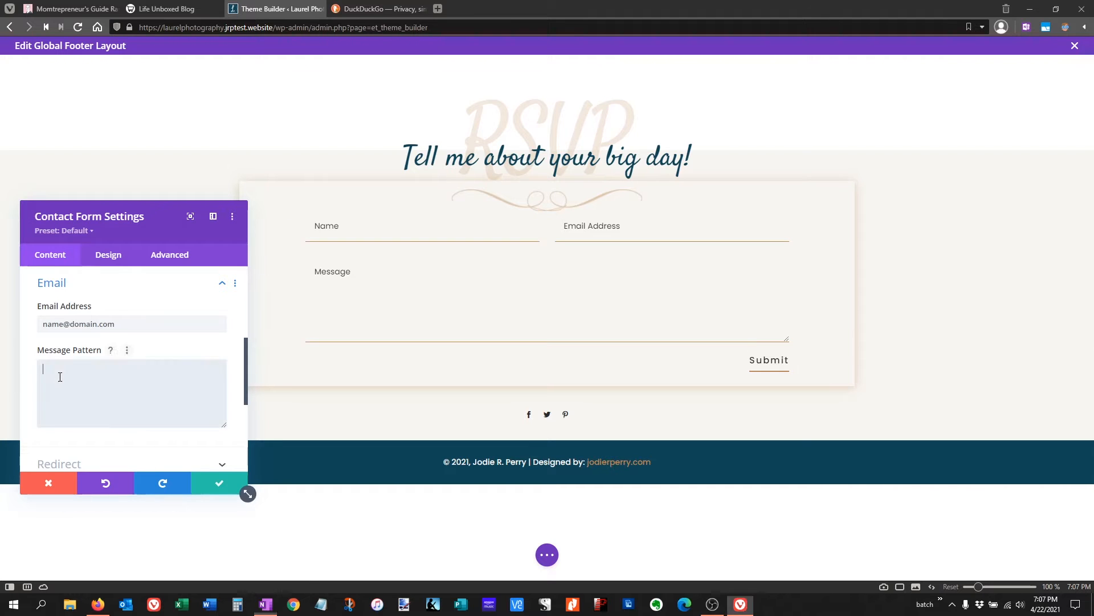
right_click(59, 377)
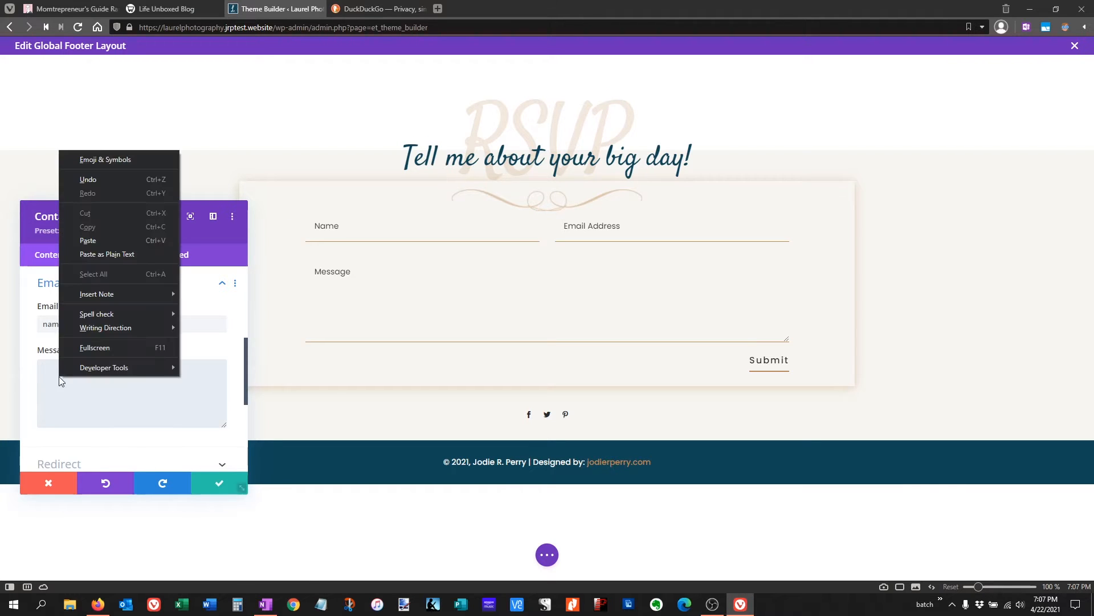
left_click(100, 239)
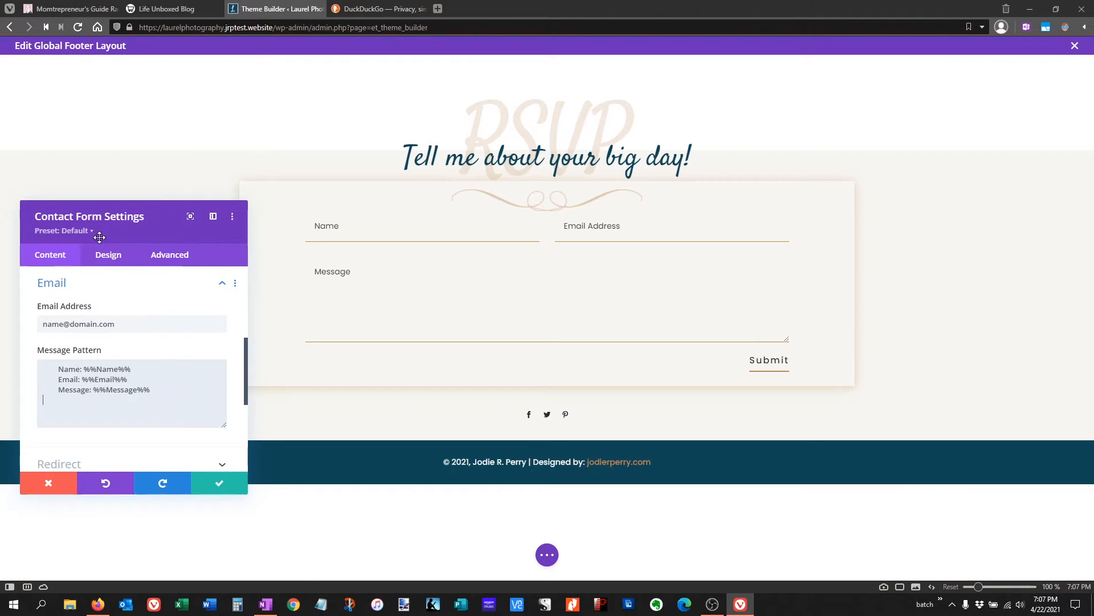
Remove the indentation before the Name, Email and Message lines of the message pattern
left_click(58, 370)
key("BackSpace")
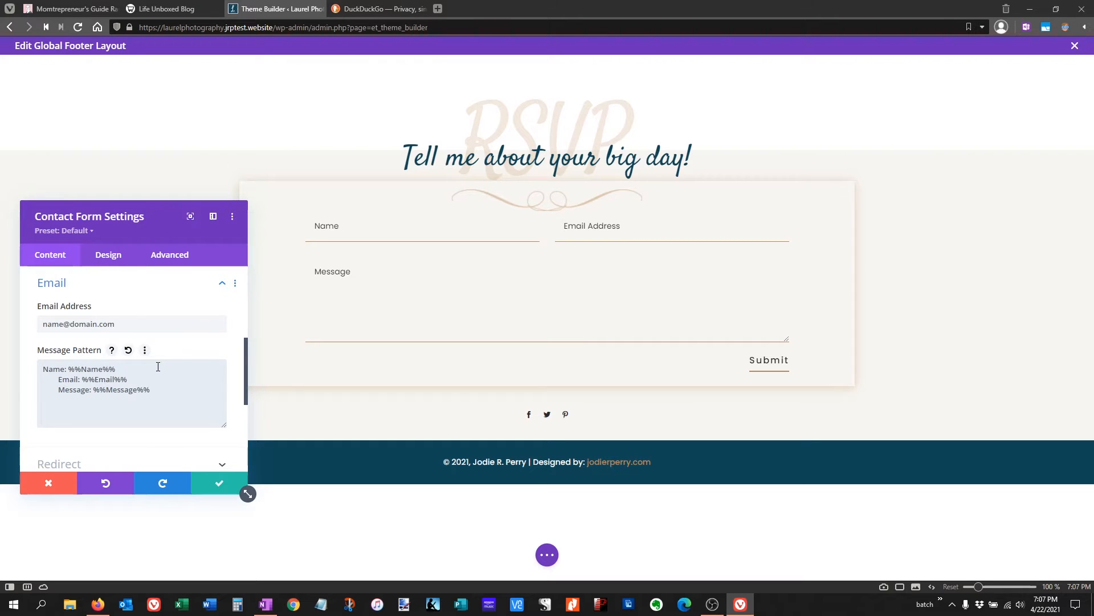
left_click(58, 379)
key("BackSpace")
left_click(58, 389)
key("BackSpace")
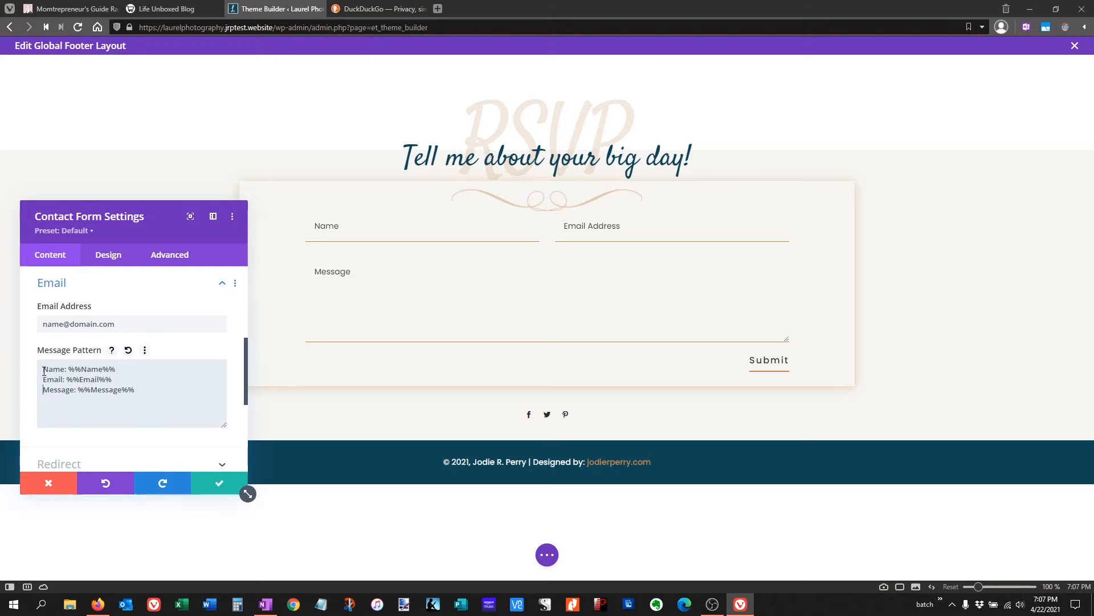
Compare the Name line and placeholder in the message pattern with the Name field's ID and title in its field settings
left_click_drag(40, 369, 69, 368)
left_click(84, 369)
left_click_drag(84, 369, 105, 369)
left_click(93, 369)
scroll(94, 383, "up", 1)
scroll(93, 383, "up", 3)
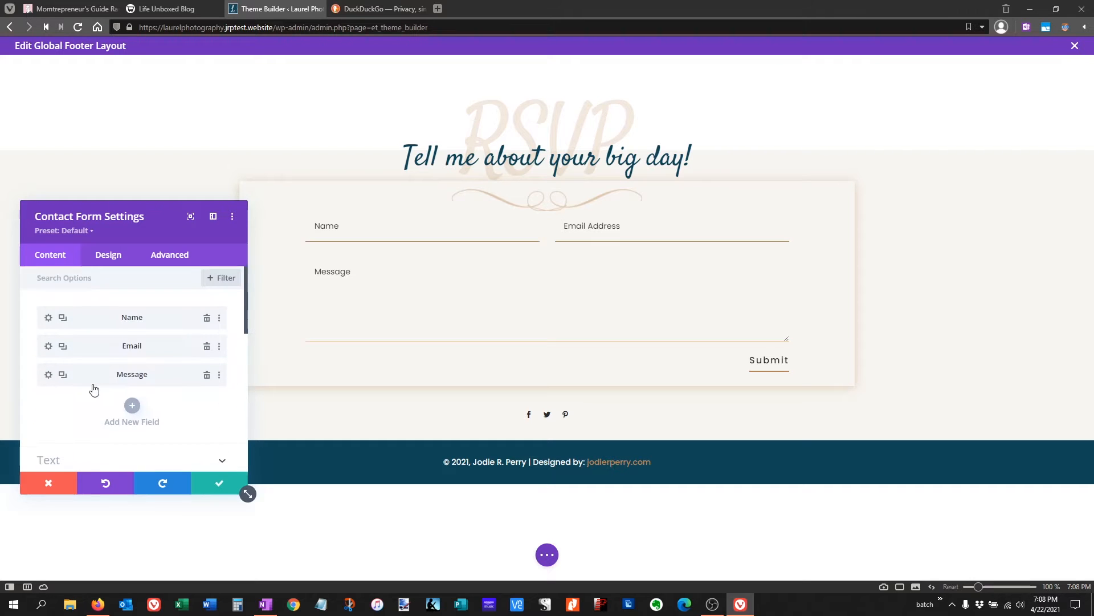
left_click(48, 318)
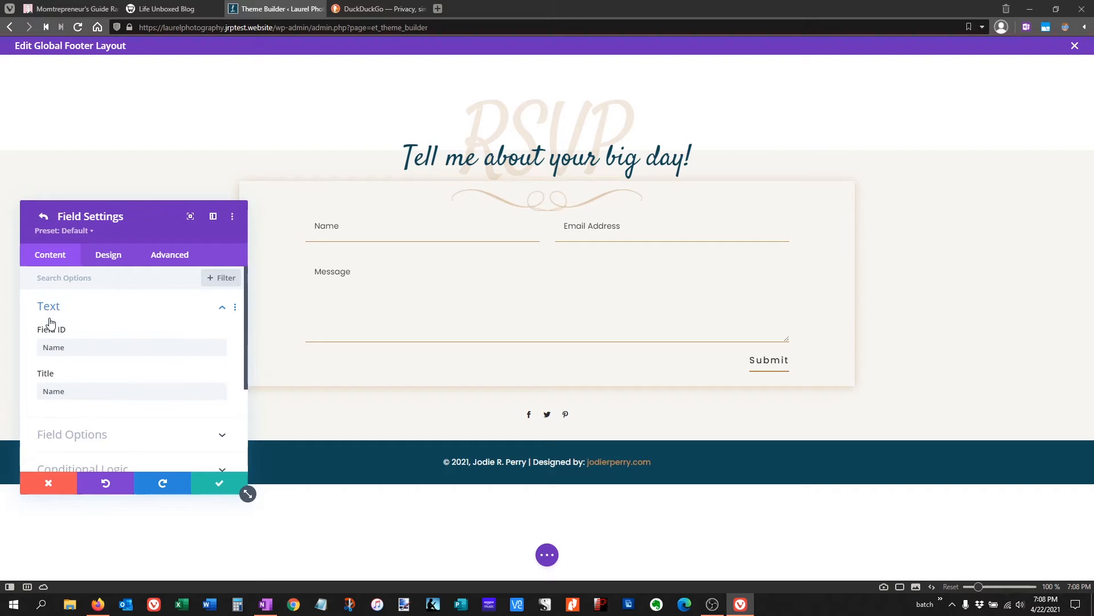
left_click_drag(67, 347, 40, 349)
left_click(73, 346)
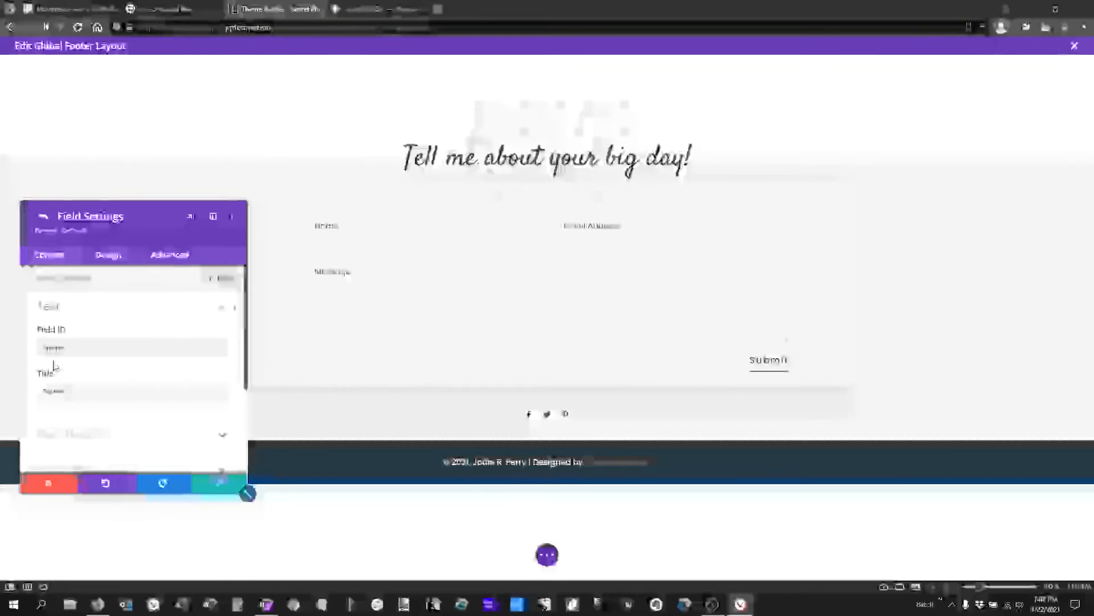
left_click(62, 395)
left_click_drag(63, 394, 39, 388)
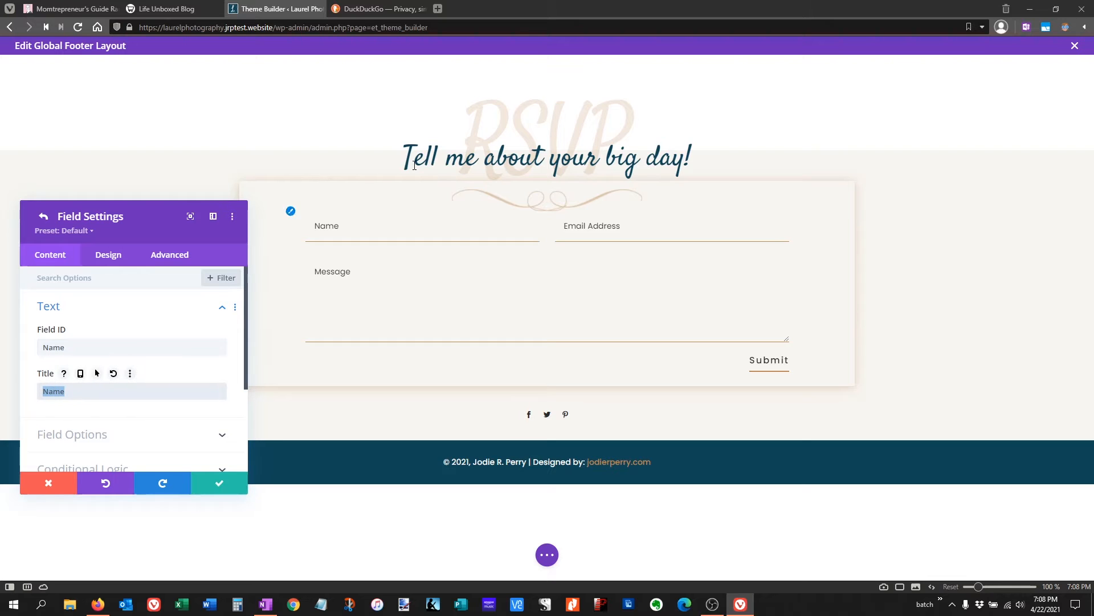
left_click(313, 226)
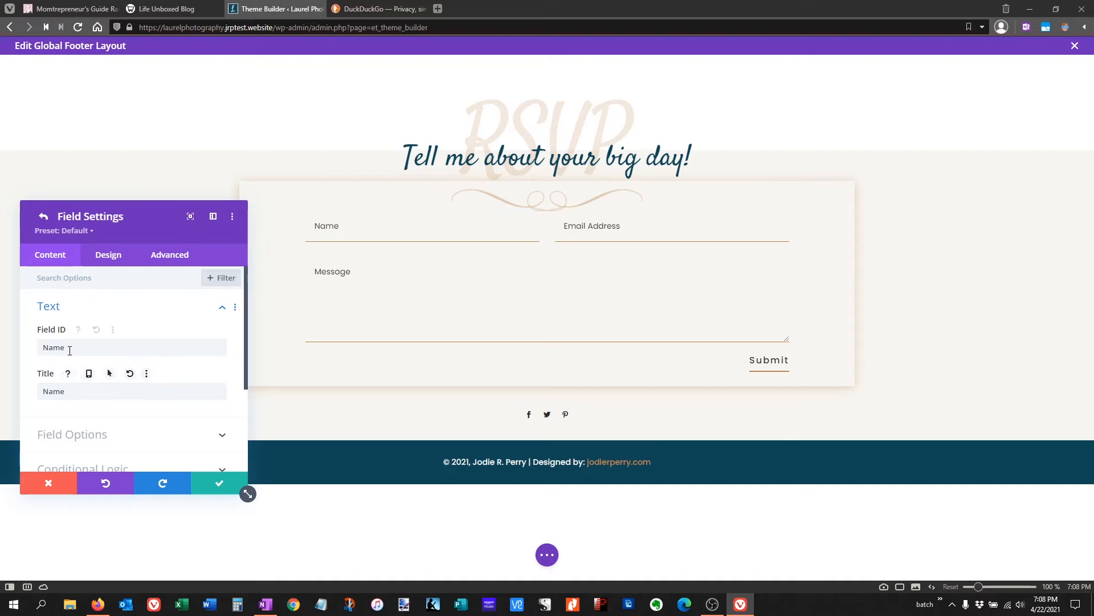
left_click_drag(69, 349, 42, 349)
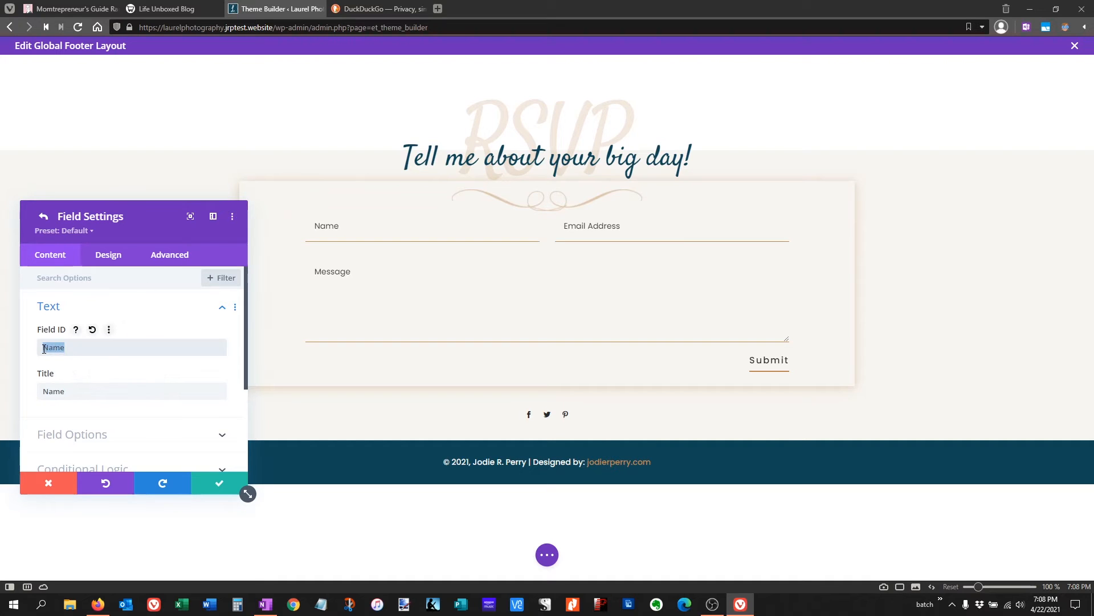
left_click(45, 218)
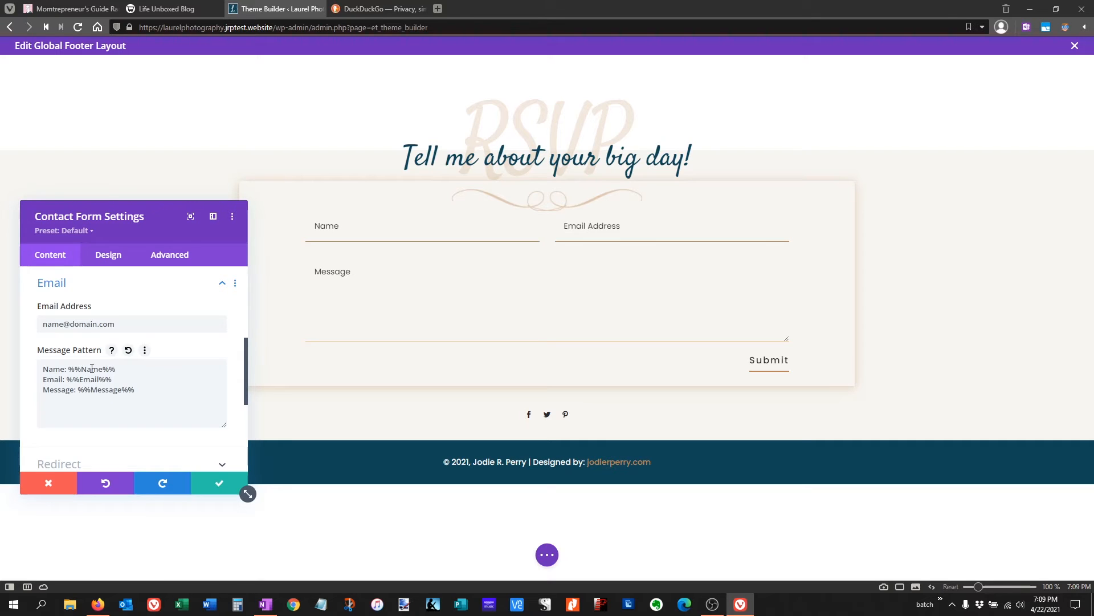
Review the field ID placeholders on the Name, Email and Message lines of the message pattern
left_click(89, 369)
left_click_drag(82, 370, 127, 389)
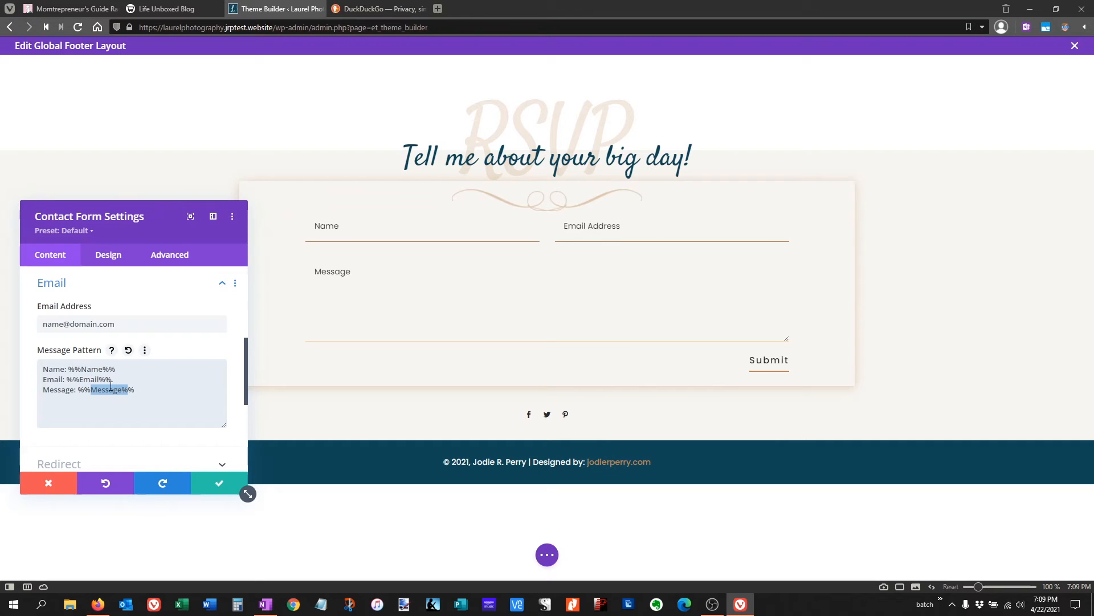
left_click(43, 369)
left_click_drag(82, 380, 122, 387)
Expand the form's spam protection options, and turn the basic captcha on and back off
scroll(156, 404, "down", 5)
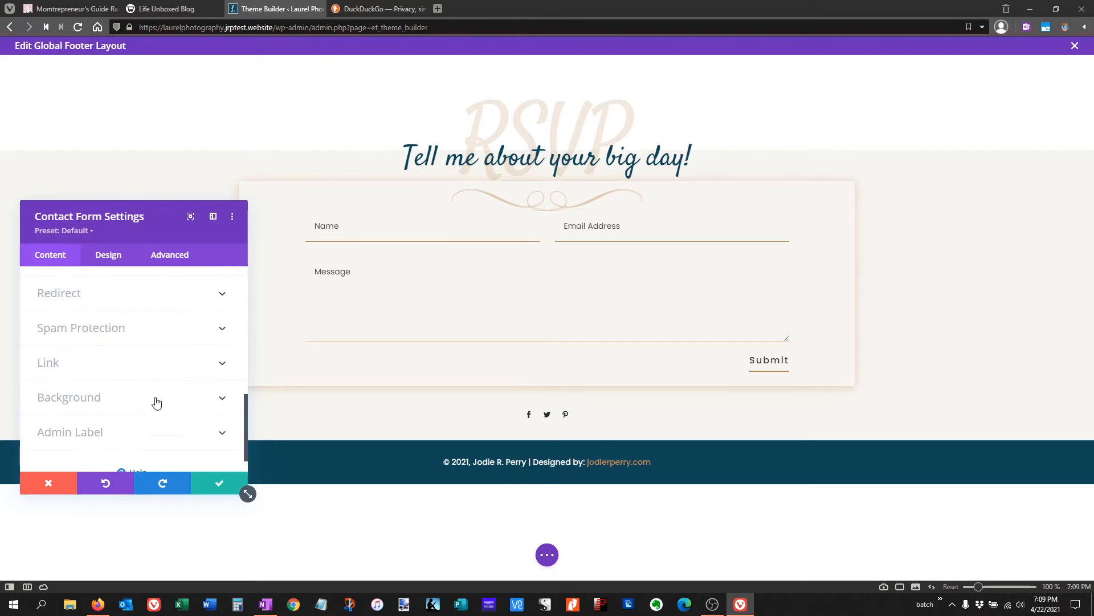
left_click(108, 334)
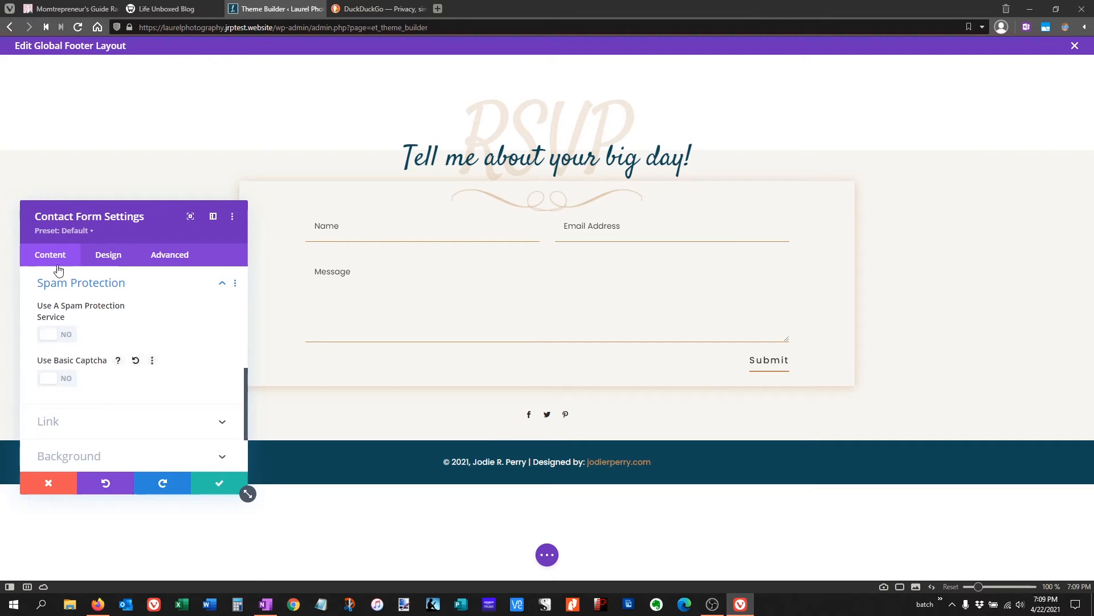
scroll(89, 328, "up", 1)
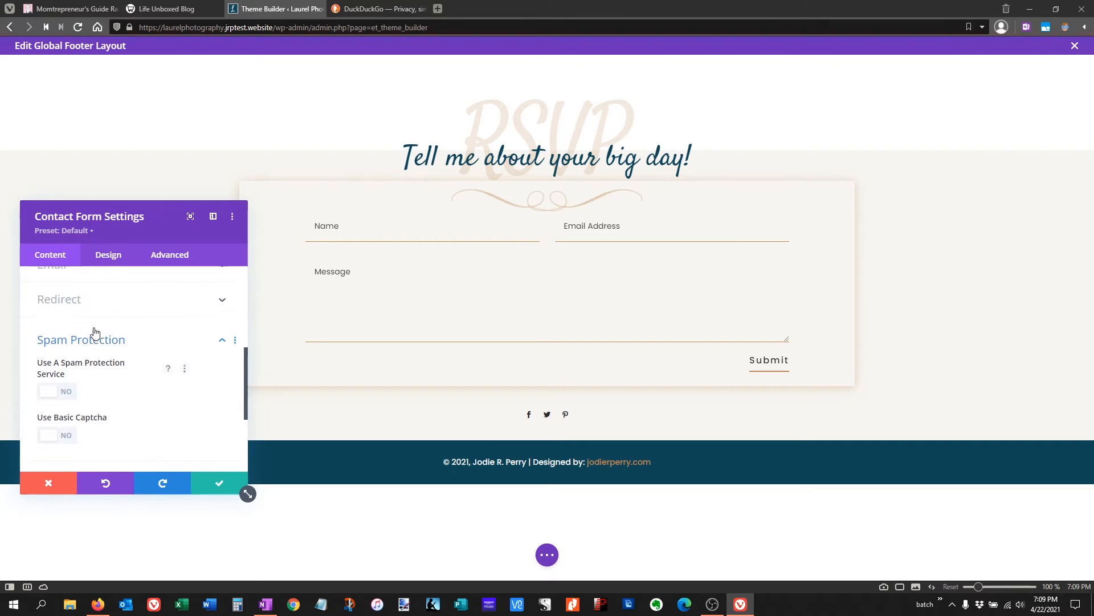
scroll(114, 352, "down", 1)
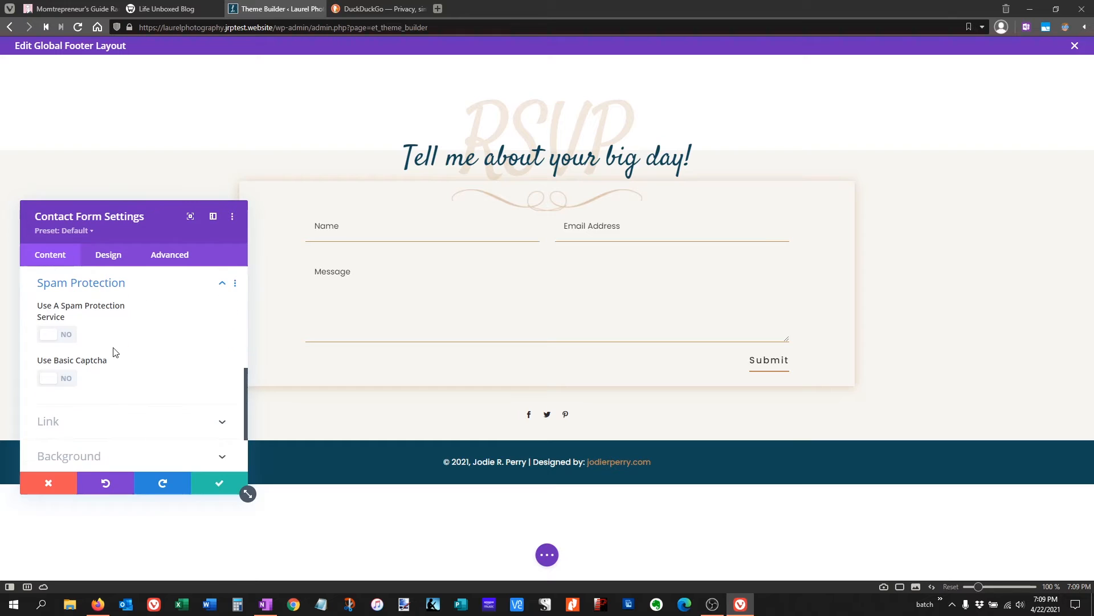
left_click(66, 380)
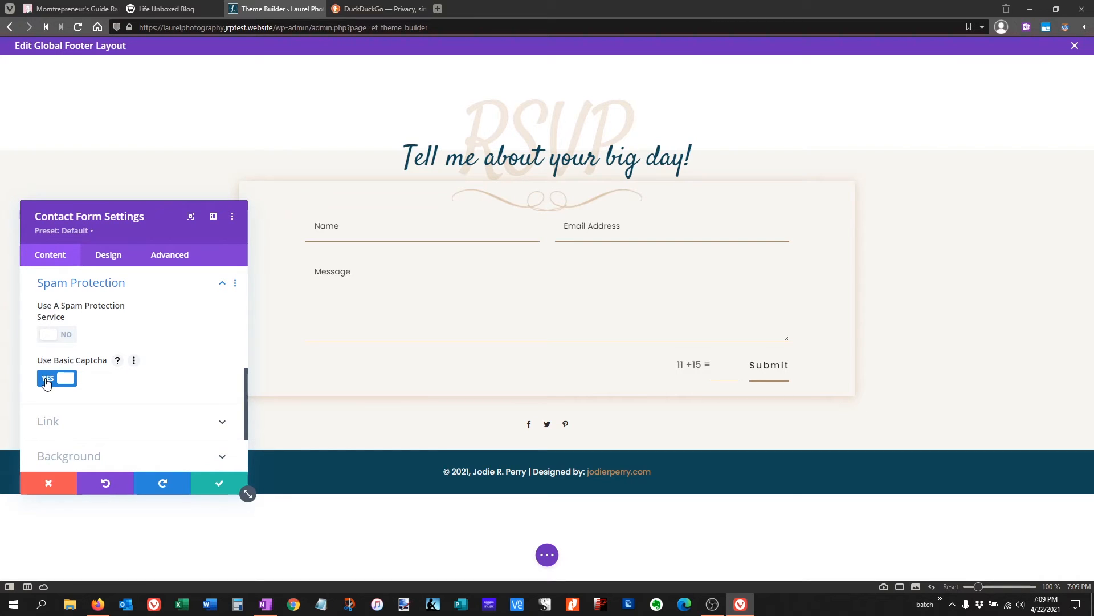
left_click(47, 381)
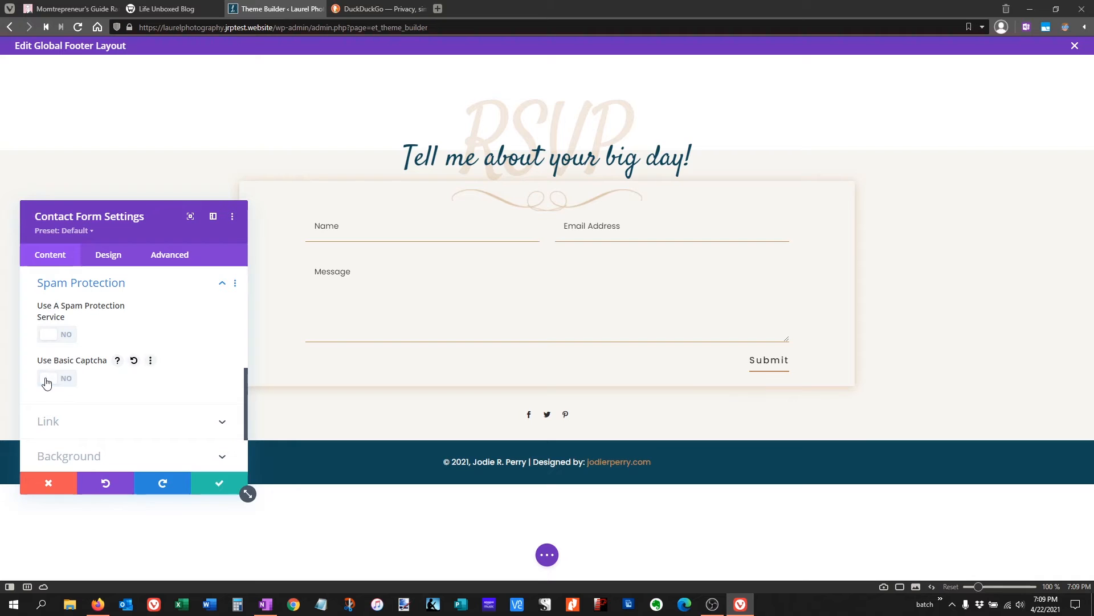
Search DuckDuckGo for "recaptcha" and follow Google's reCAPTCHA developer guide to the API key pair sign-up
left_click(392, 11)
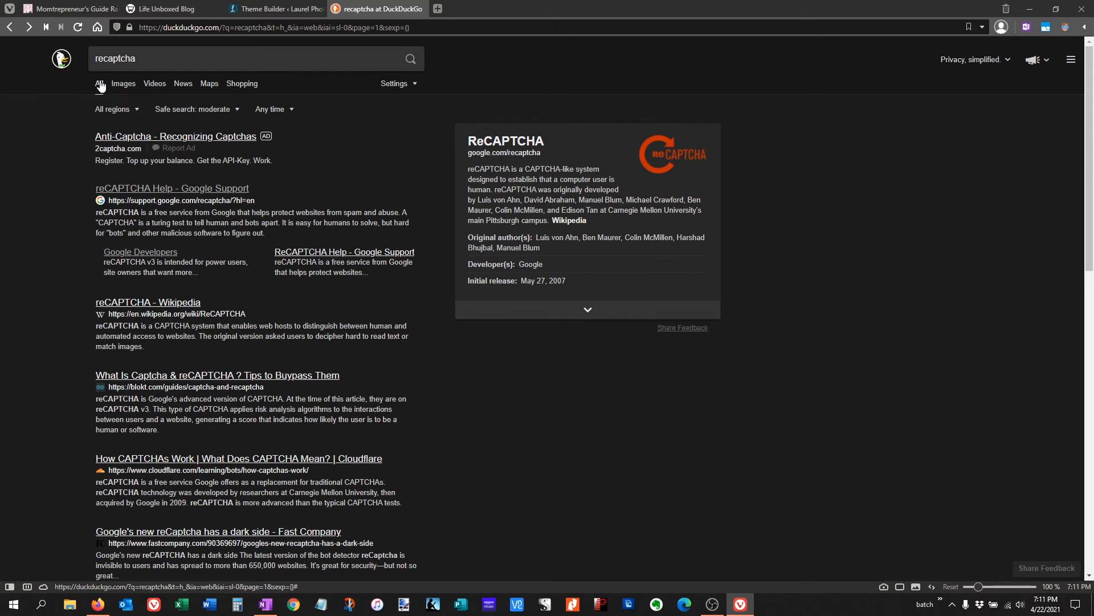
left_click(149, 251)
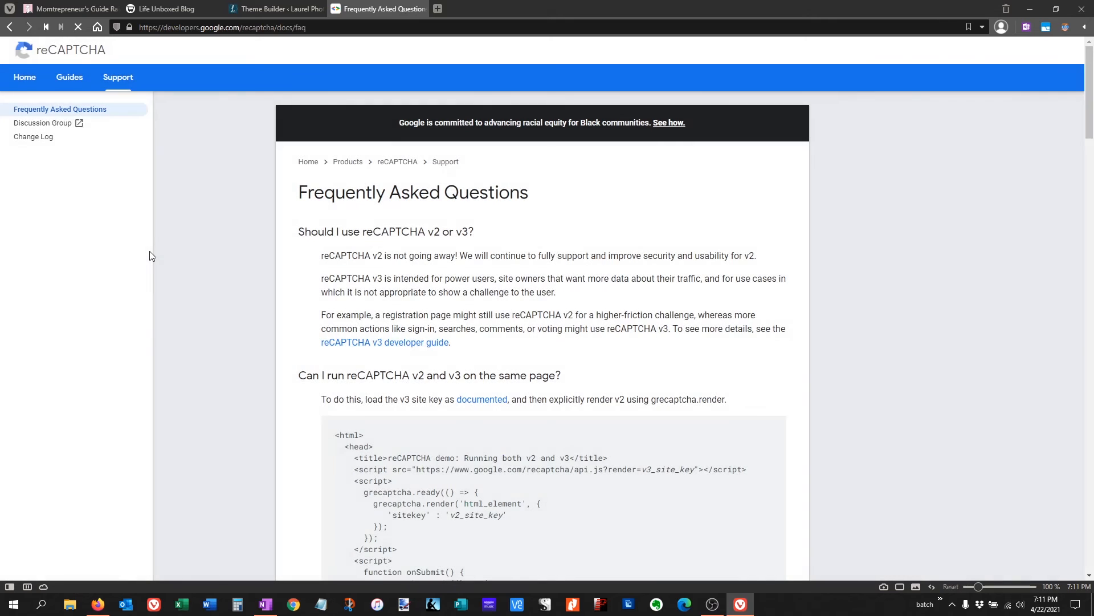
left_click(25, 77)
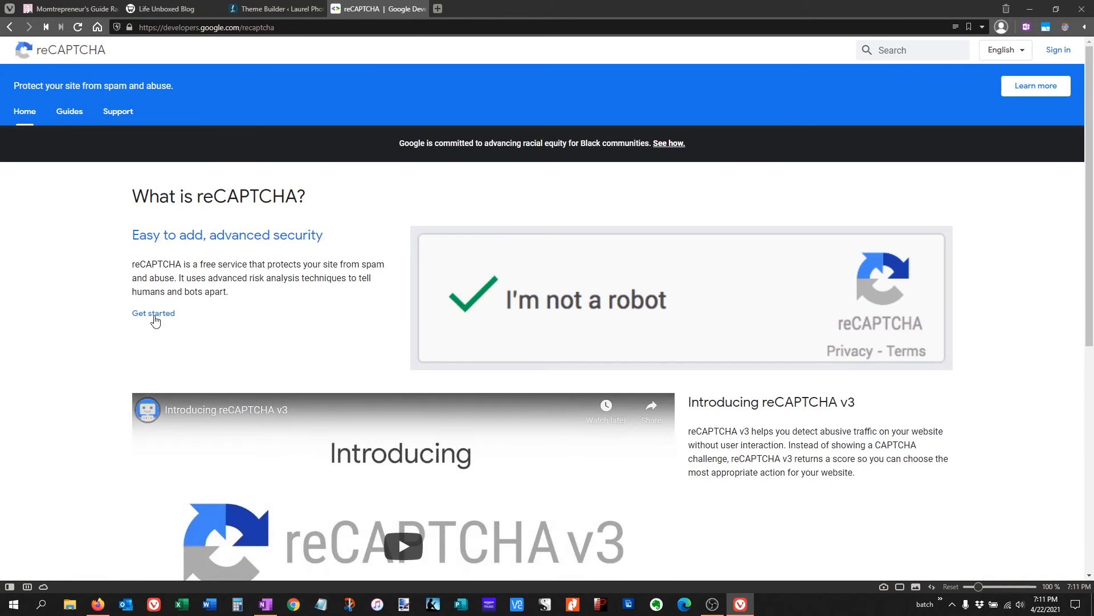
left_click(157, 315)
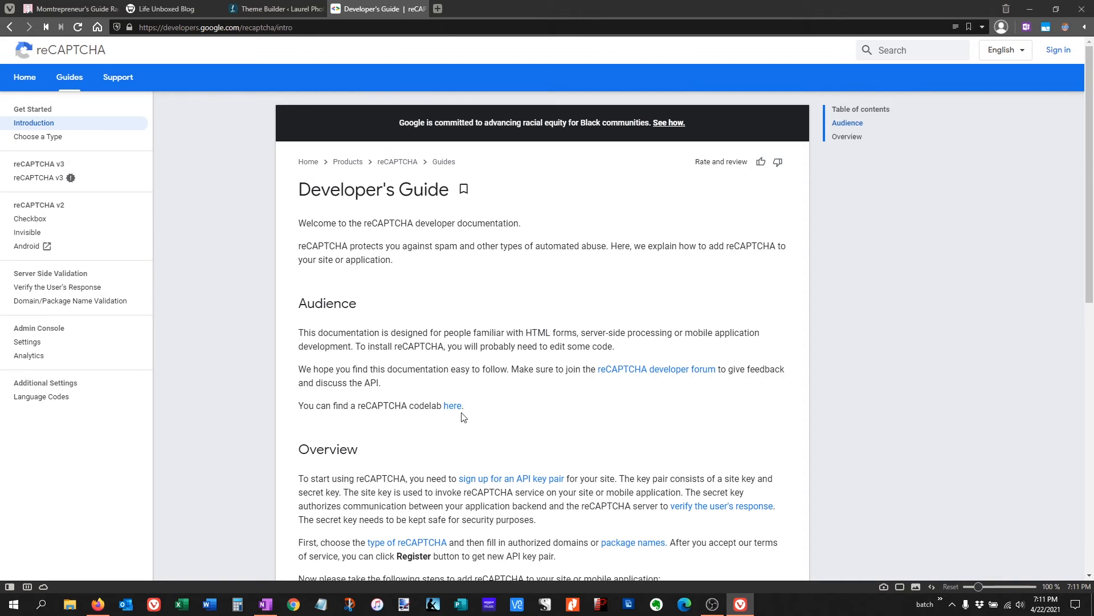
left_click(538, 484)
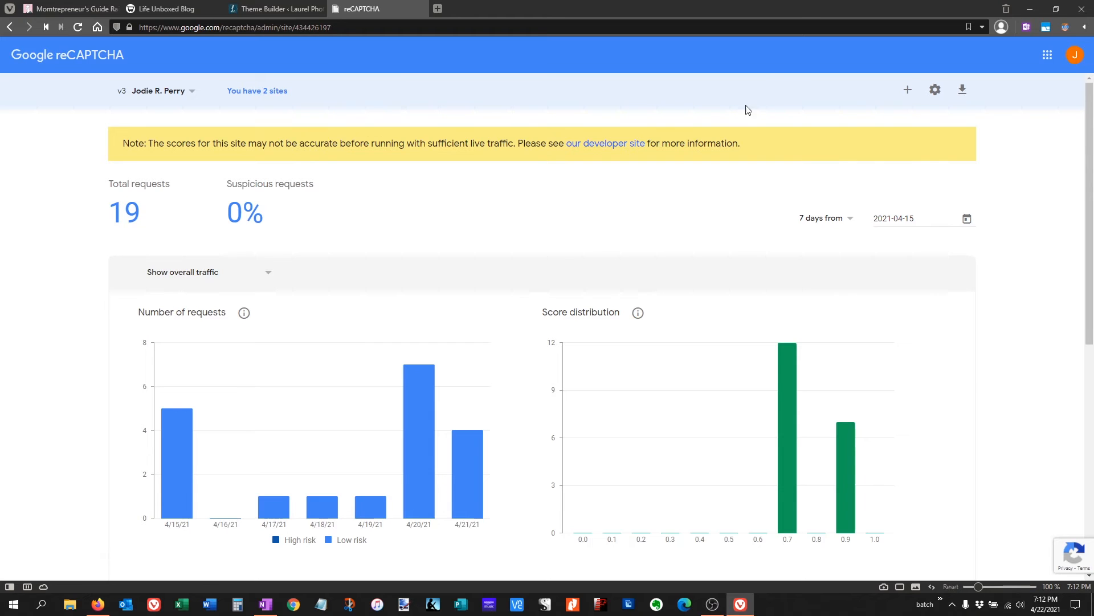
Start registering a new site in Google reCAPTCHA and enter the label "TEst"
left_click(909, 93)
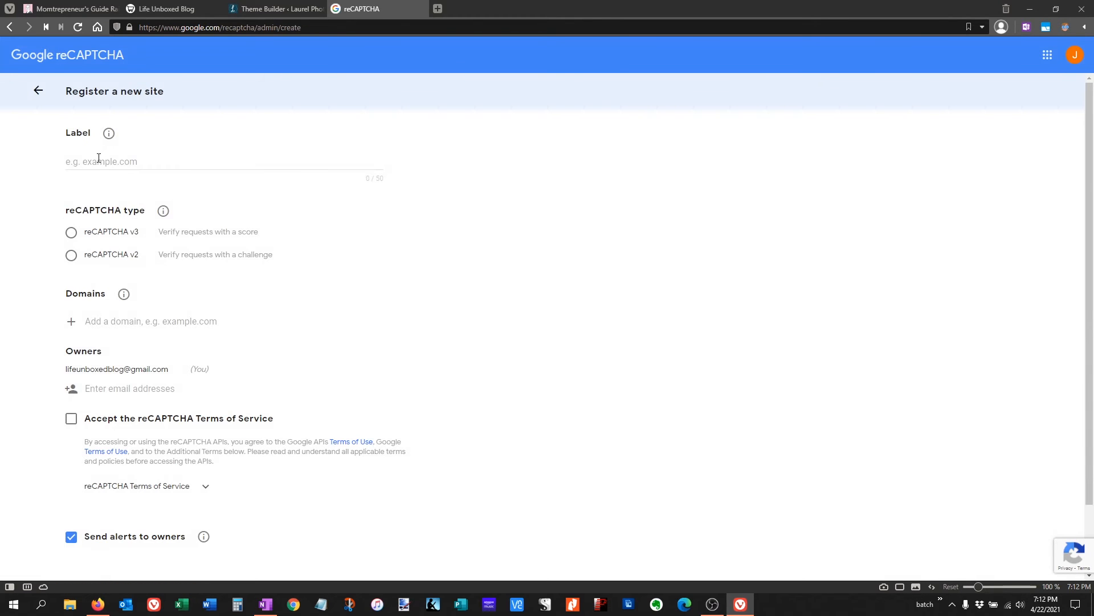
left_click(106, 157)
type("TEst")
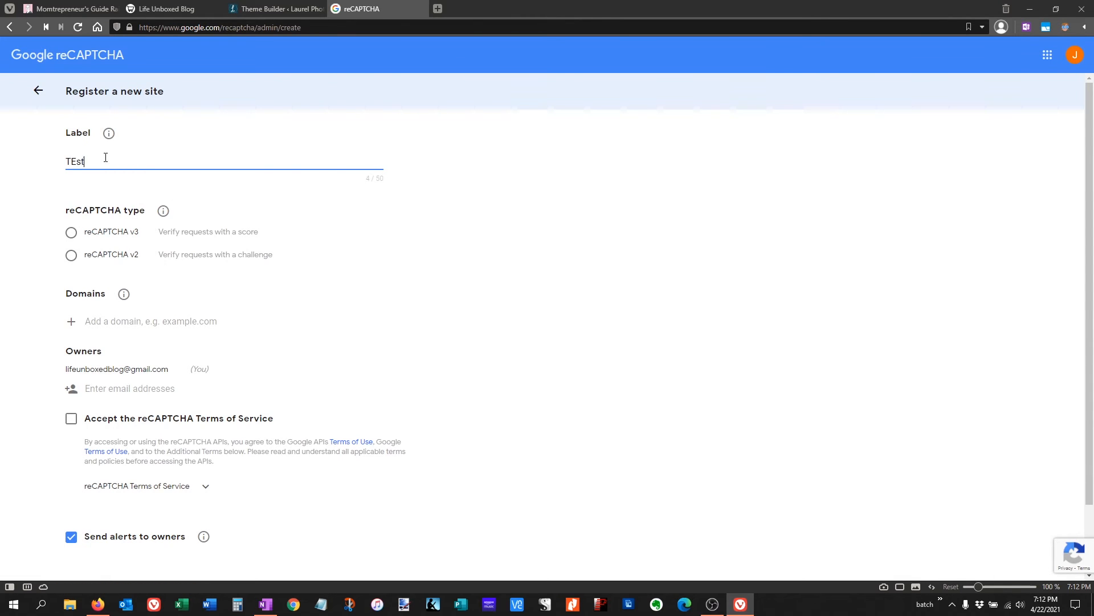
Correct the new site's label to "Test Site" and select reCAPTCHA v3 as its type
key("BackSpace")
key("BackSpace")
type("est Site")
left_click(71, 232)
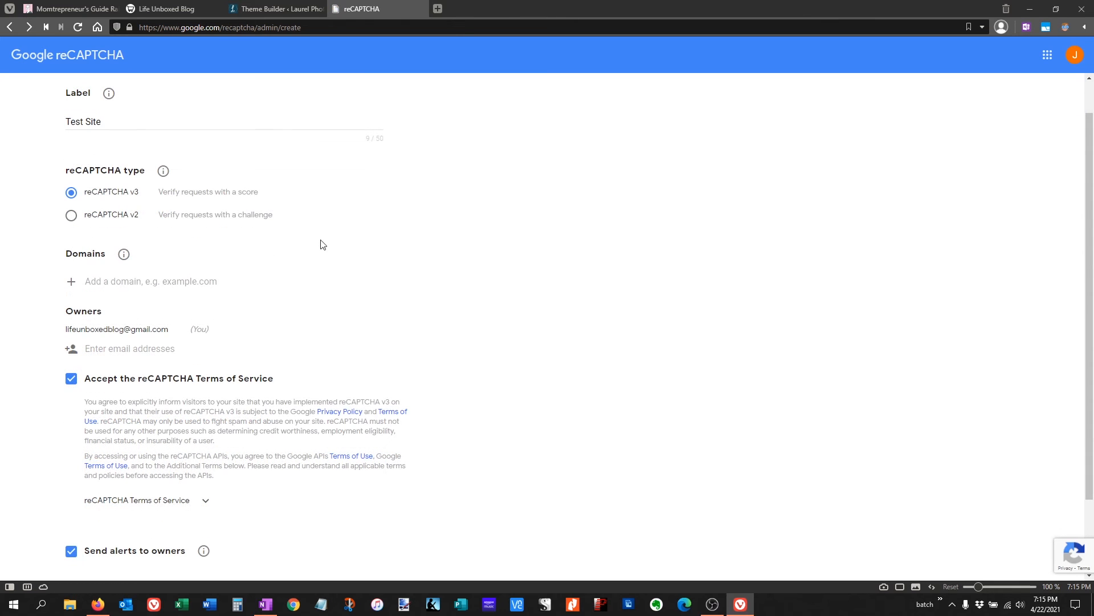
Copy the domain laurelphotography.jrptest.website from the Theme Builder page's address into the reCAPTCHA registration and submit it
left_click(265, 9)
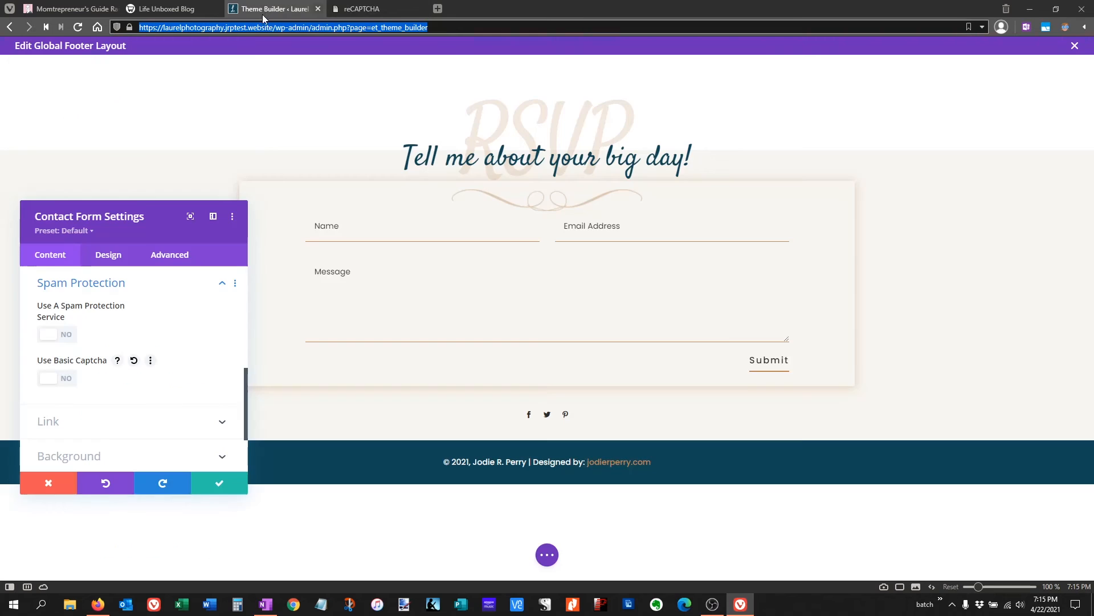
left_click(163, 27)
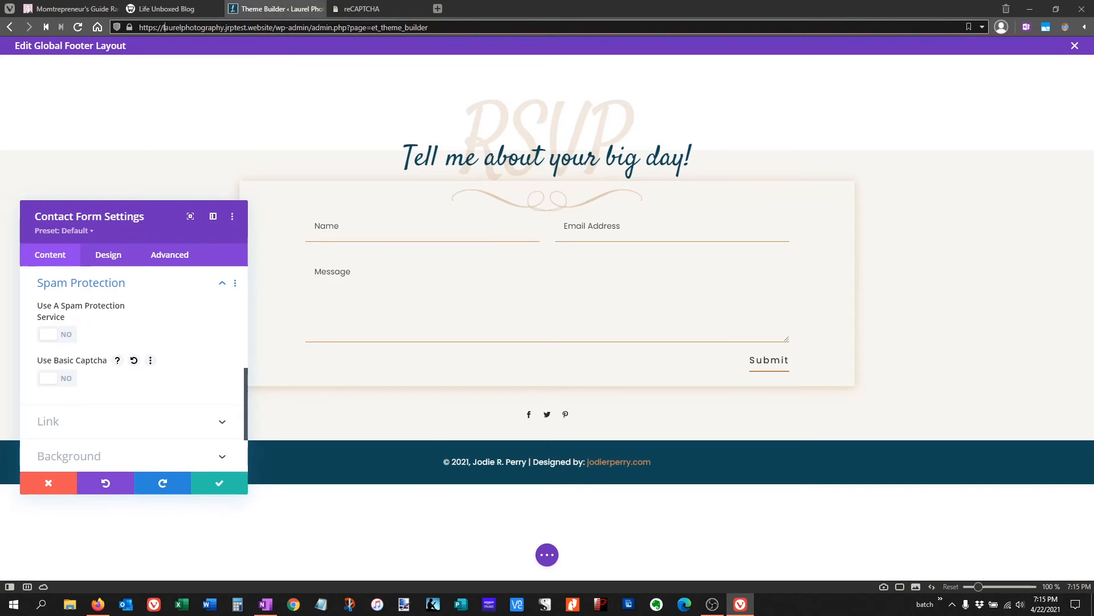
left_click_drag(164, 27, 273, 27)
key("ctrl+c")
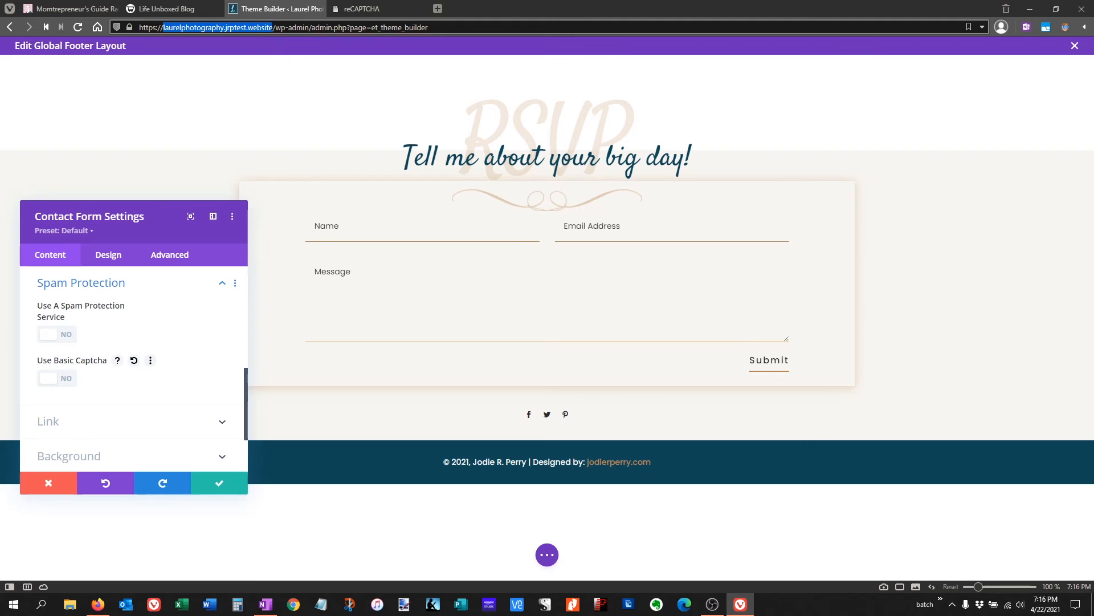
left_click(357, 8)
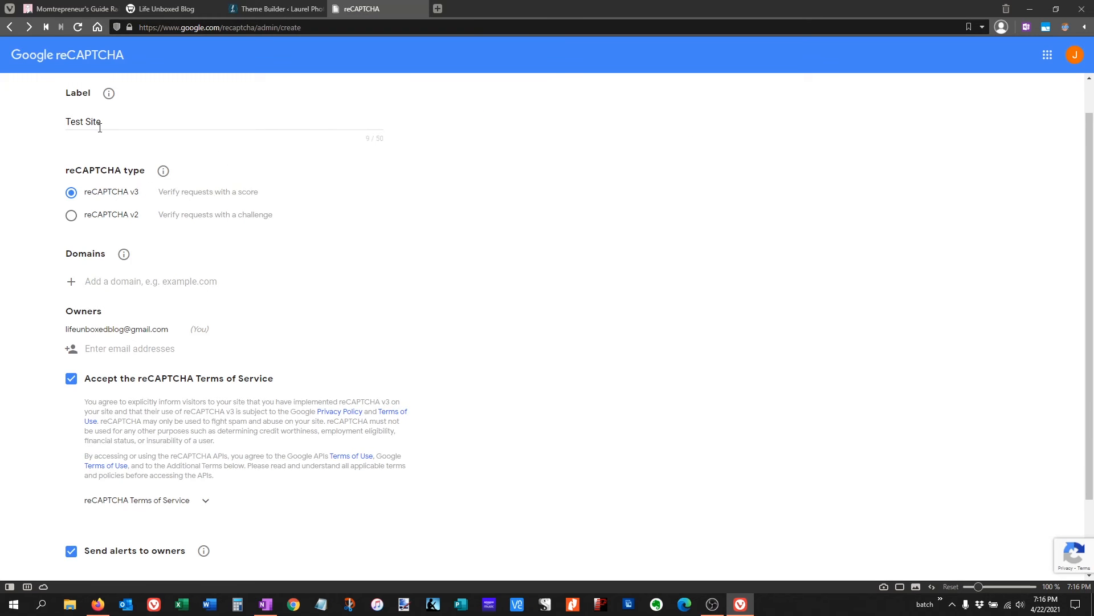
left_click(125, 281)
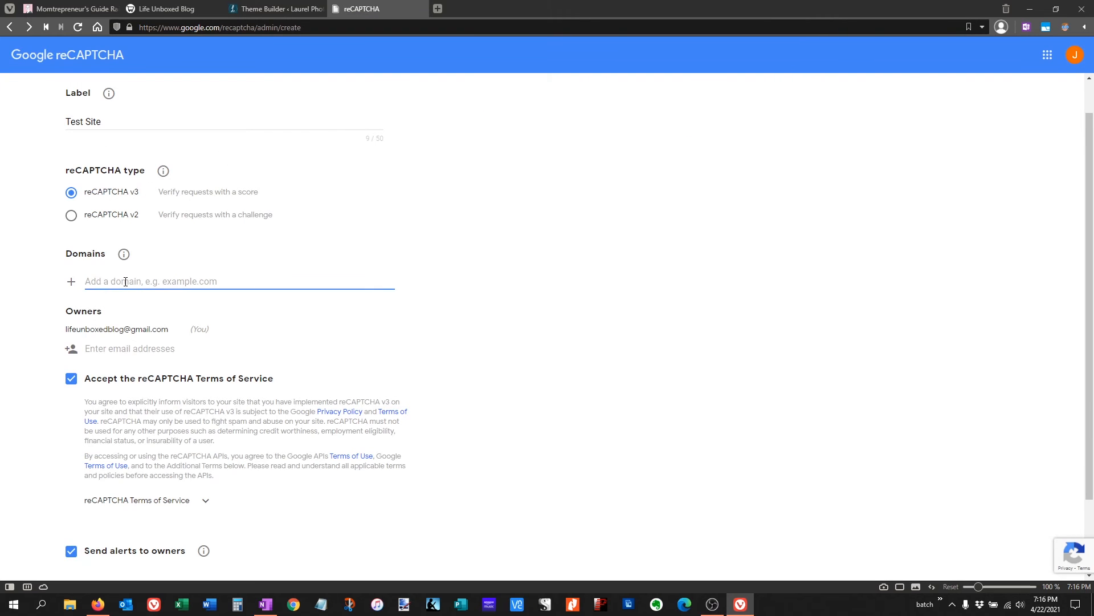
key("ctrl+v")
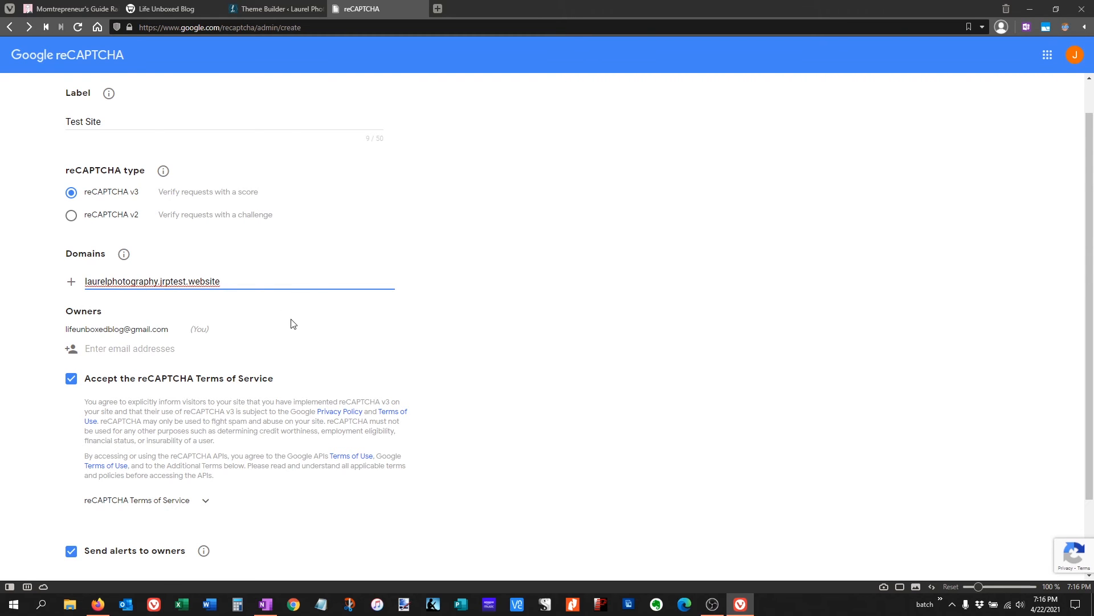
scroll(293, 325, "down", 2)
left_click(159, 518)
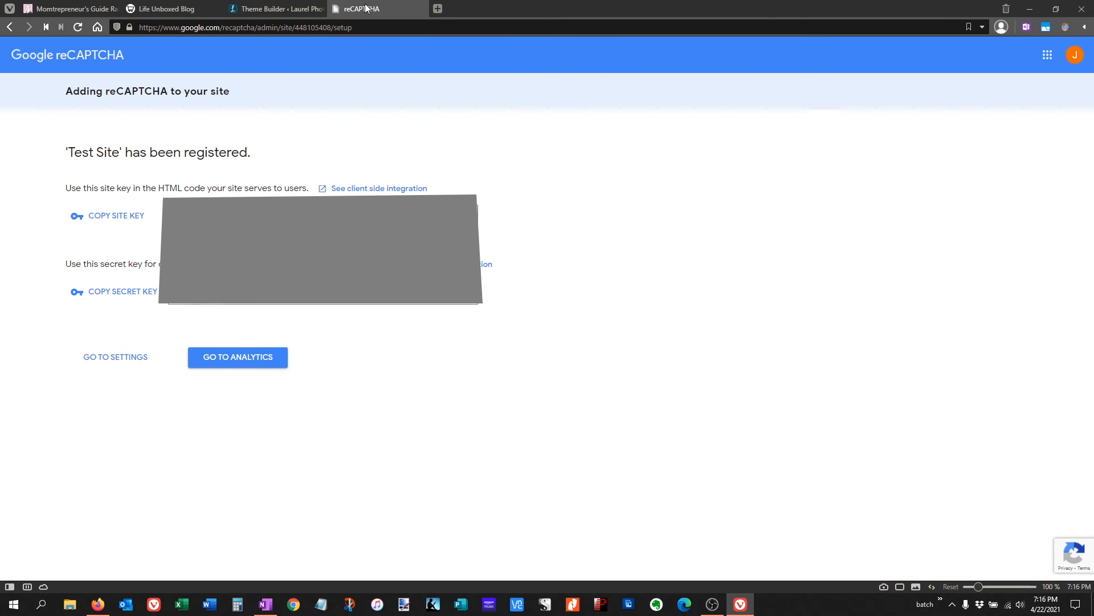
Back in the Theme Builder, enable the contact form's spam protection service and start adding a reCAPTCHA v3 account
left_click(278, 10)
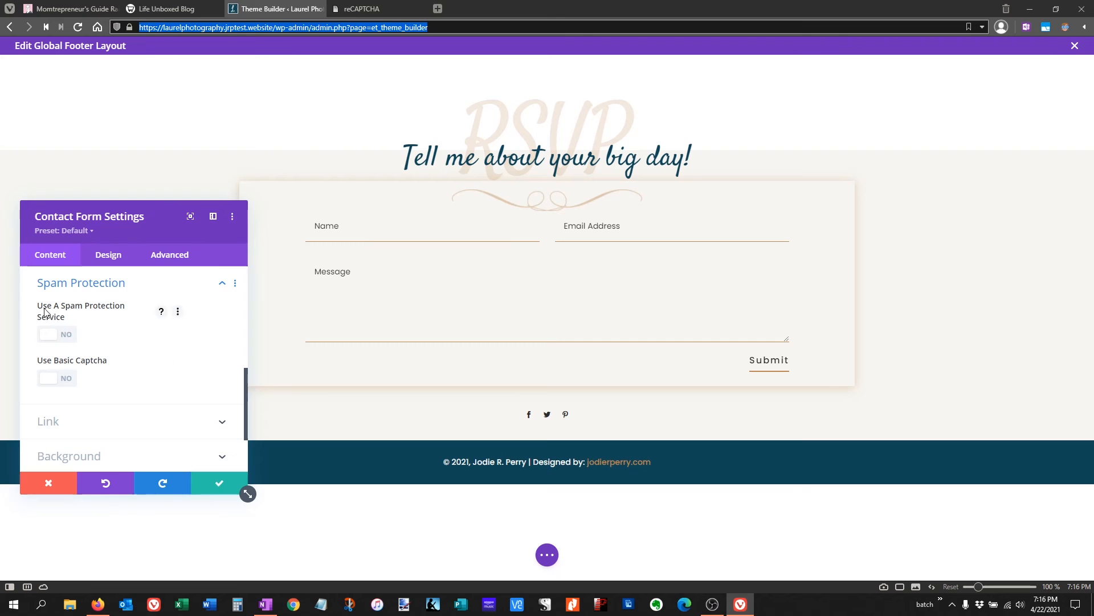
left_click(69, 335)
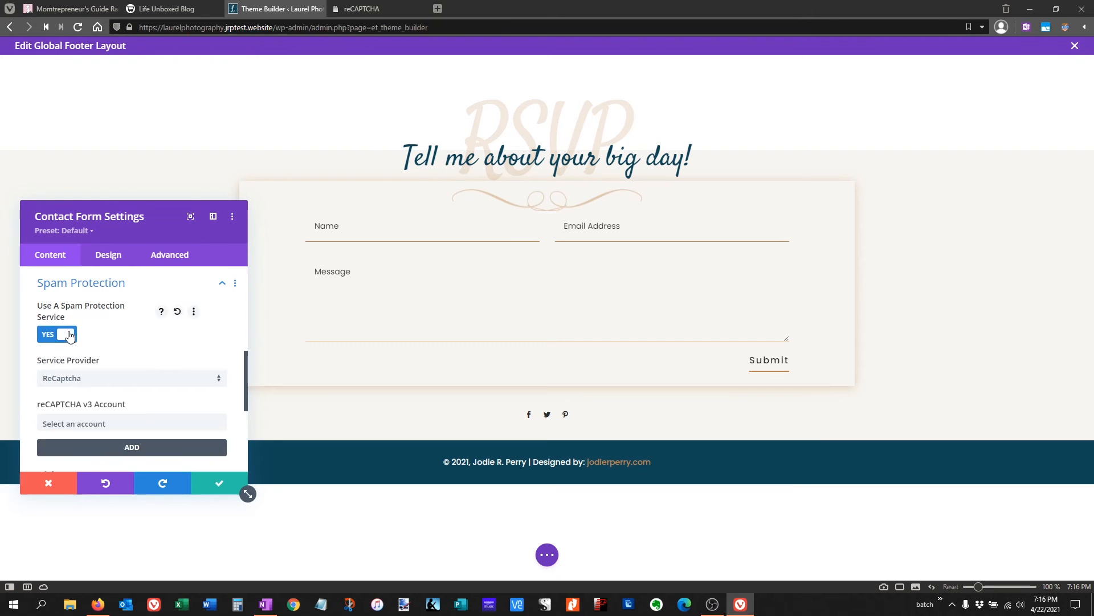
scroll(142, 349, "down", 1)
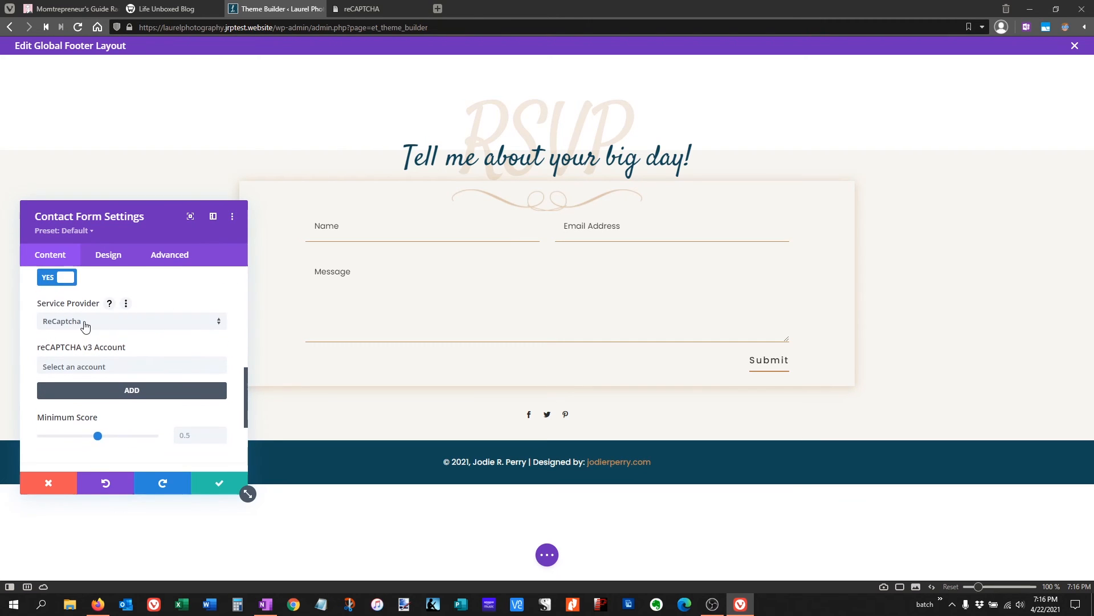
left_click(98, 367)
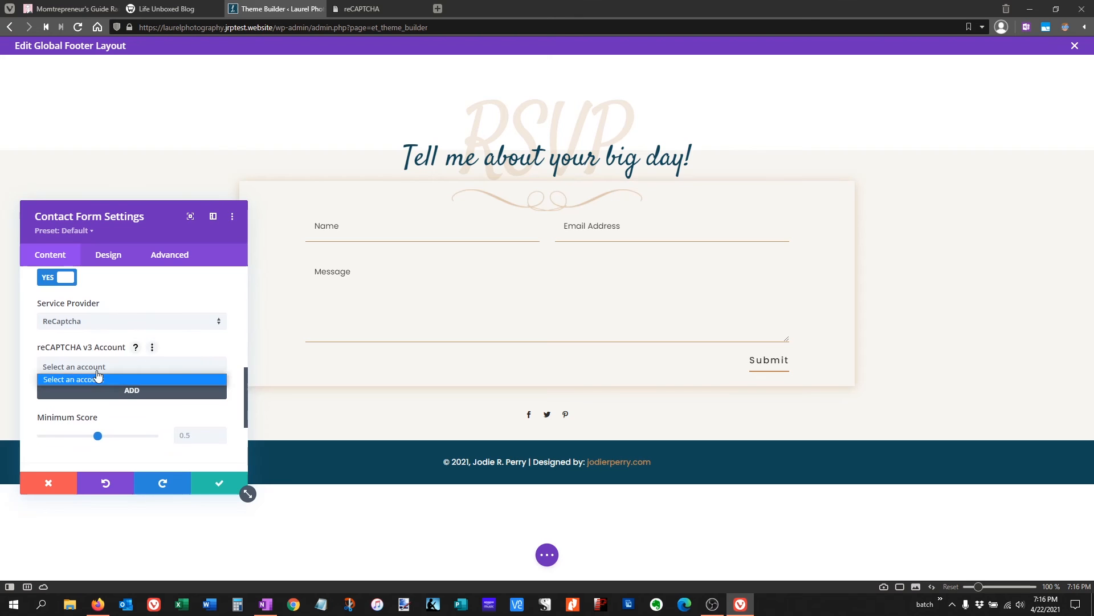
left_click(133, 395)
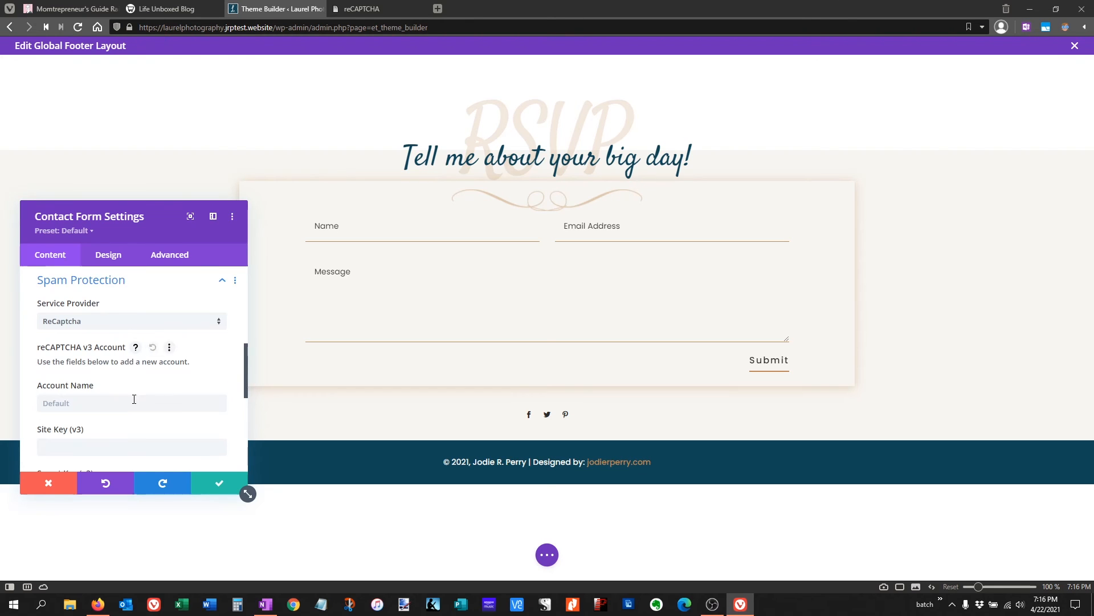
scroll(147, 396, "down", 1)
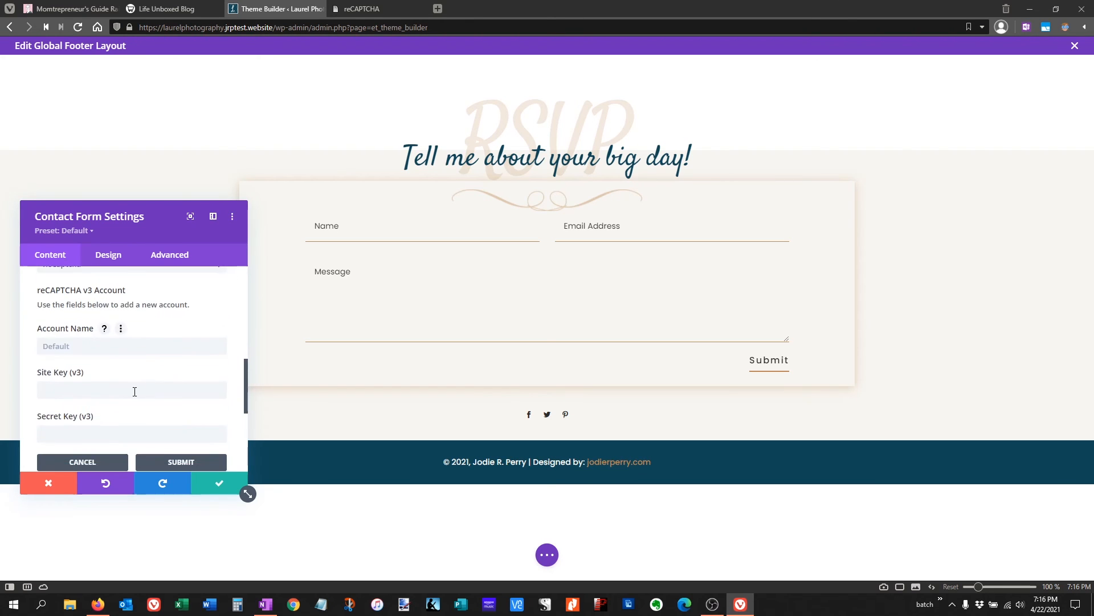
scroll(81, 365, "down", 1)
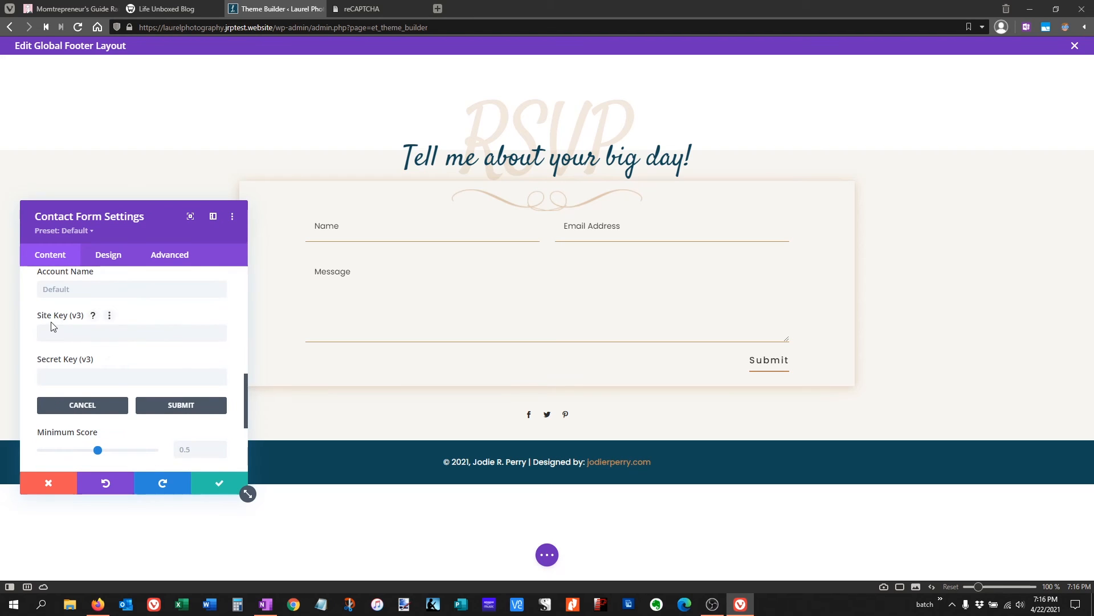
Fill in the v3 site key and secret key from Google reCAPTCHA and submit the new account
mouse_move(365, 8)
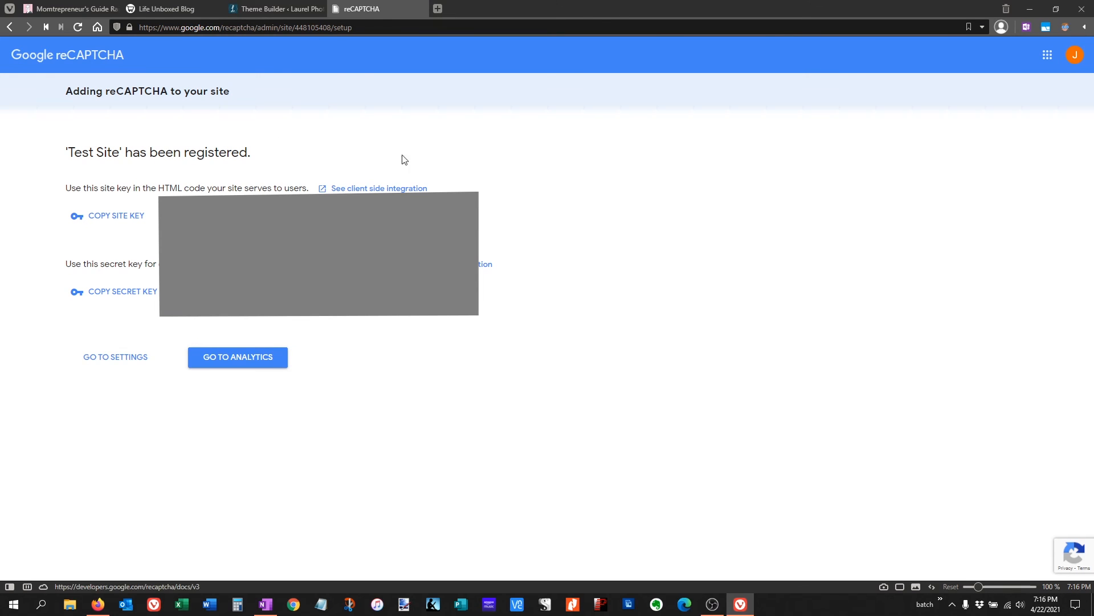
left_click(275, 9)
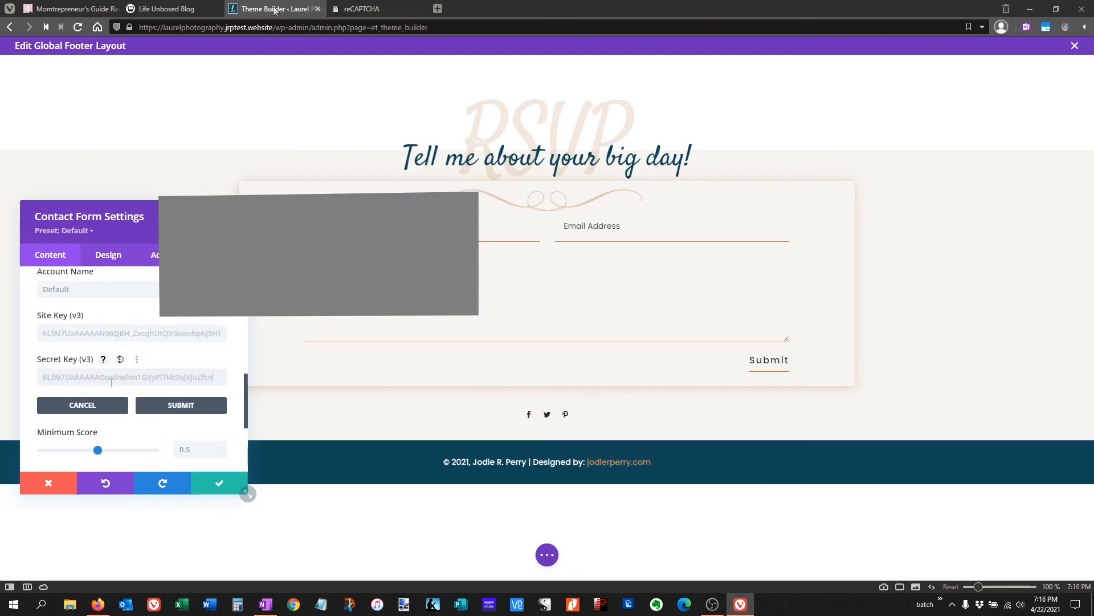
left_click(180, 406)
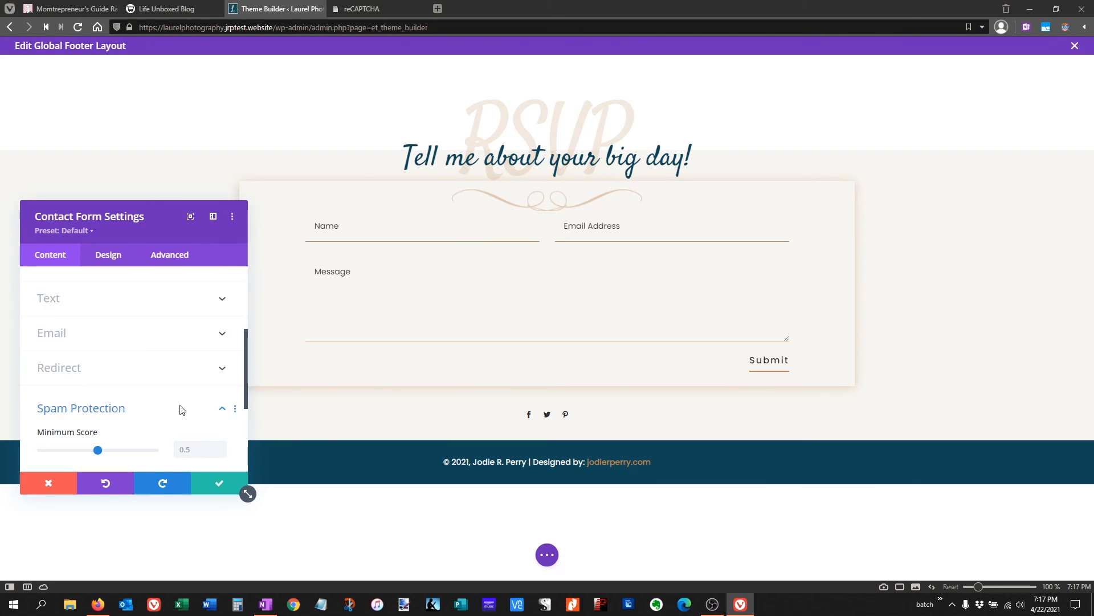
Choose the newly added account as the form's reCAPTCHA v3 account and save the contact form settings
scroll(175, 410, "down", 1)
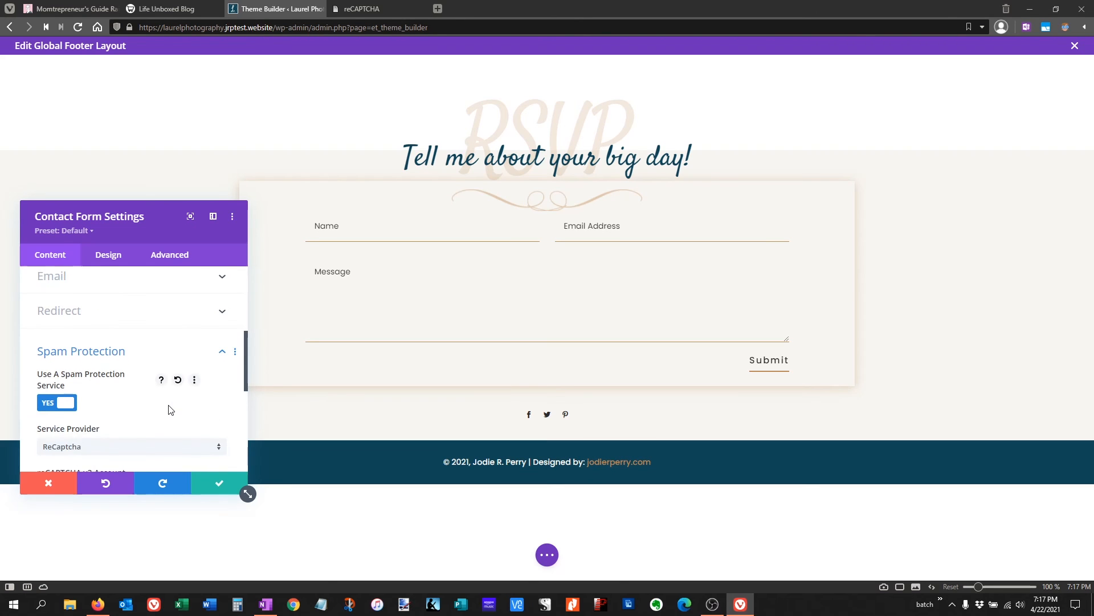
scroll(170, 409, "down", 2)
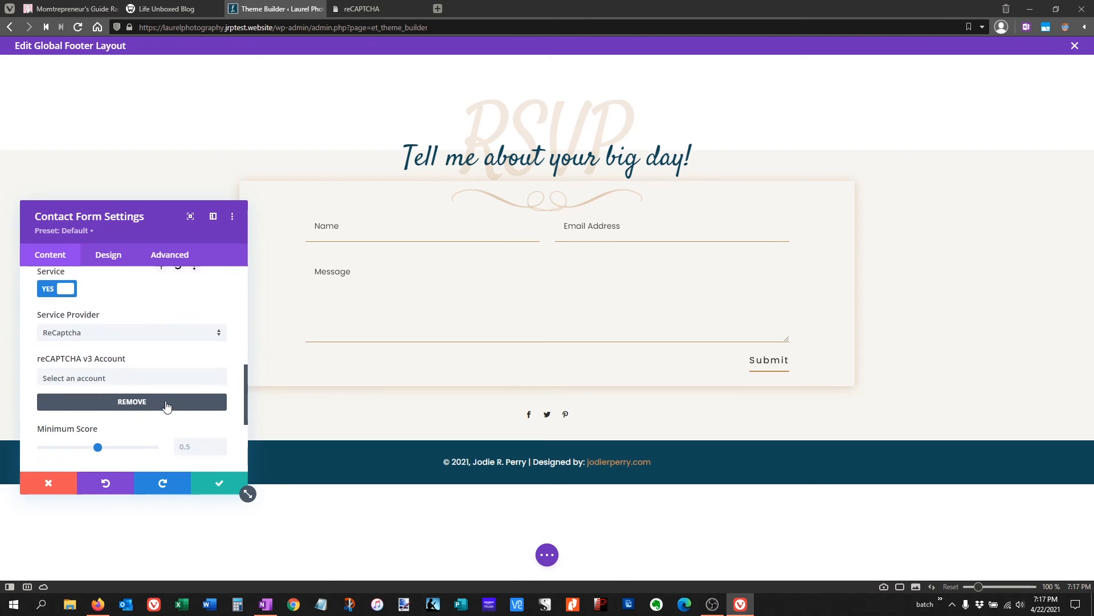
left_click(130, 382)
left_click(86, 411)
left_click(220, 485)
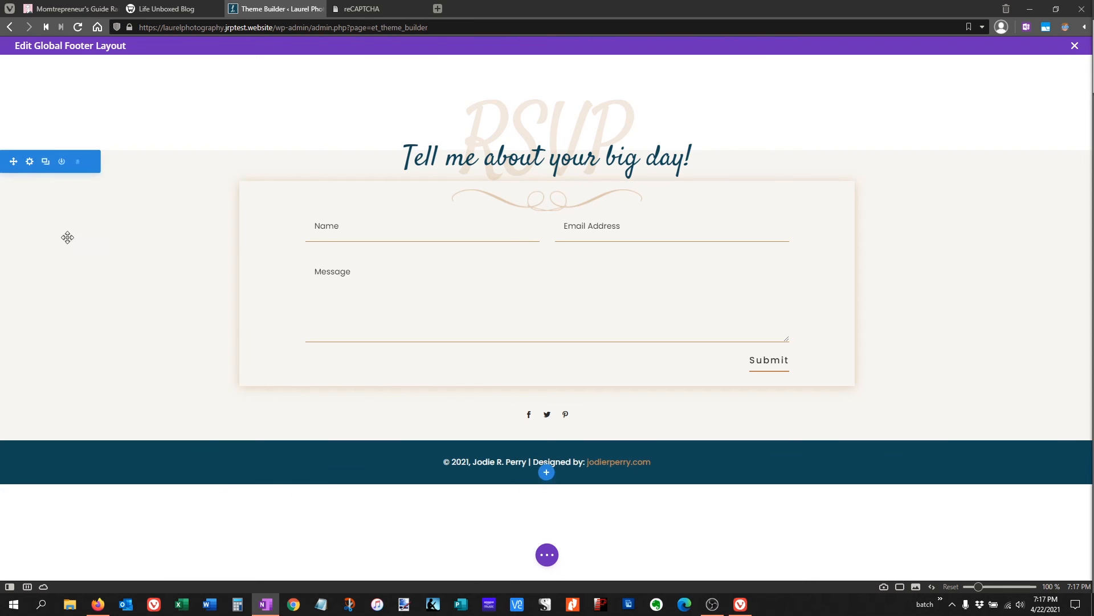